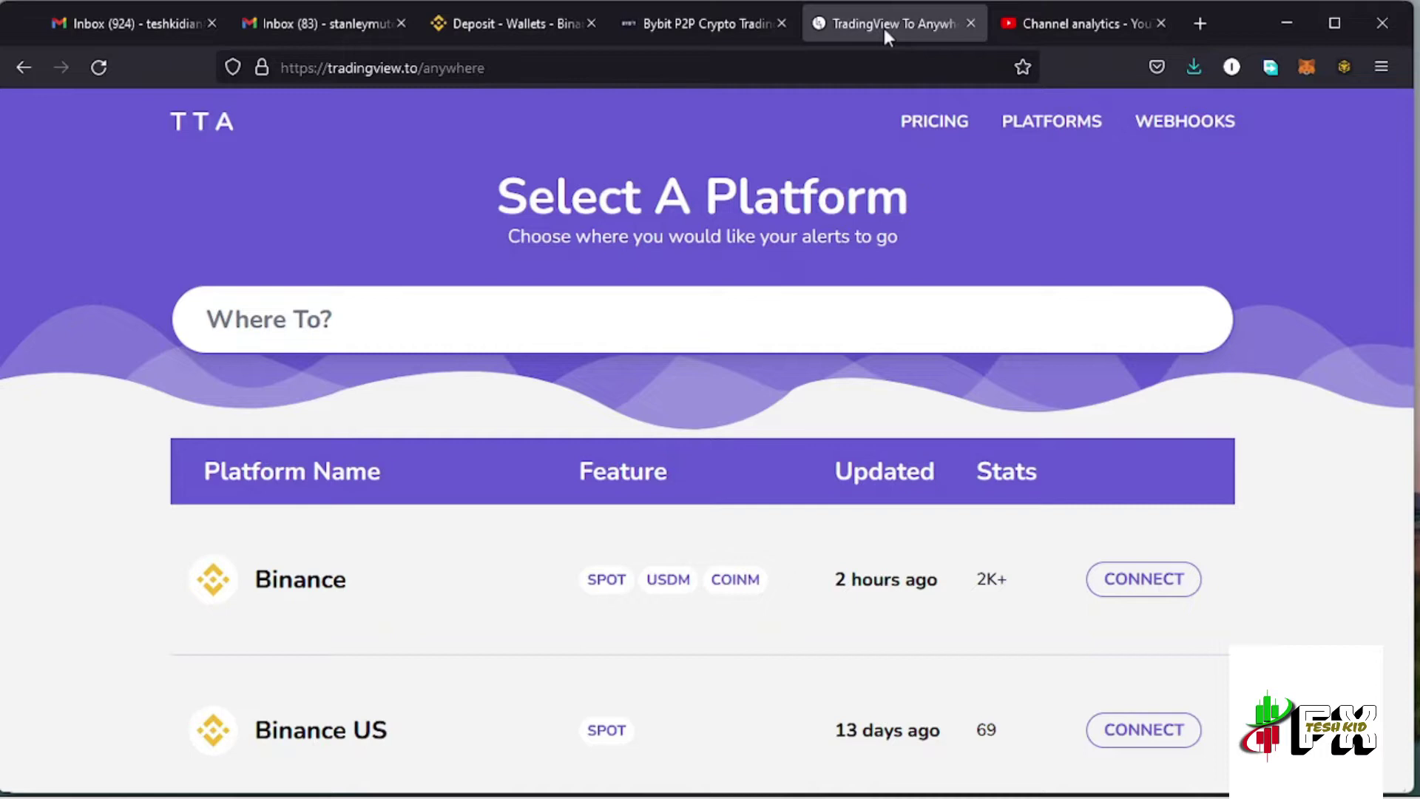
Move between the Bybit P2P tab and the Select A Platform page, checking its web address
left_click(694, 23)
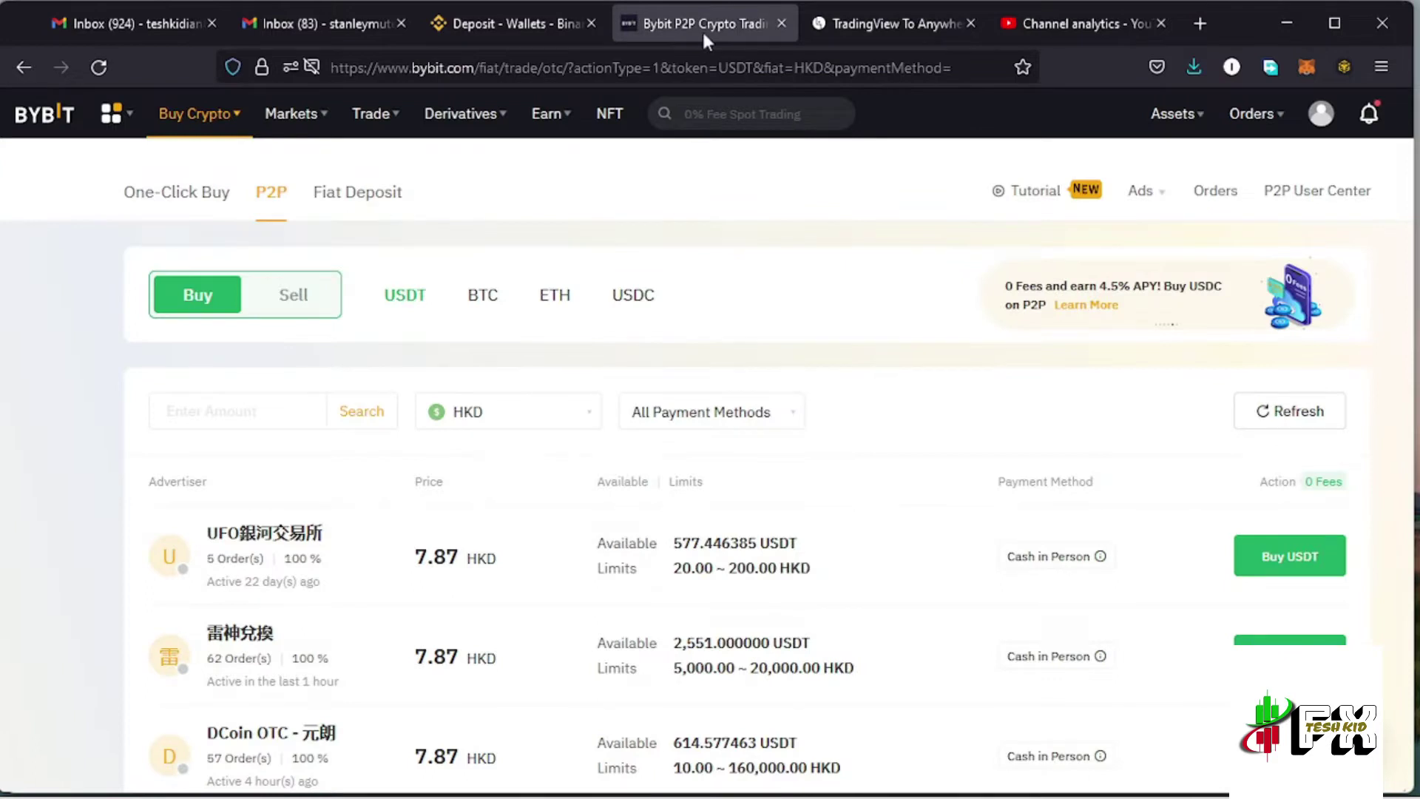
left_click(867, 25)
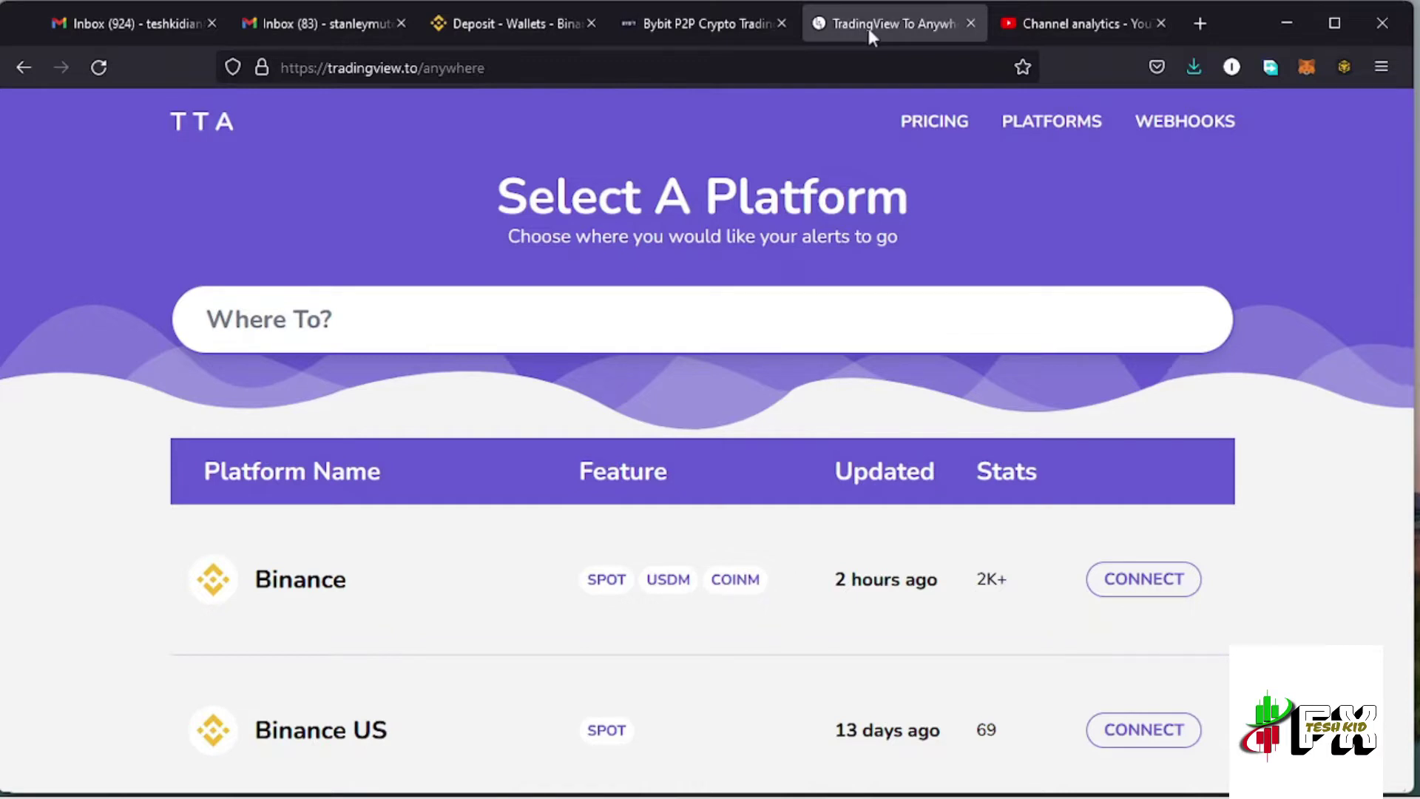
left_click(510, 70)
left_click(510, 70)
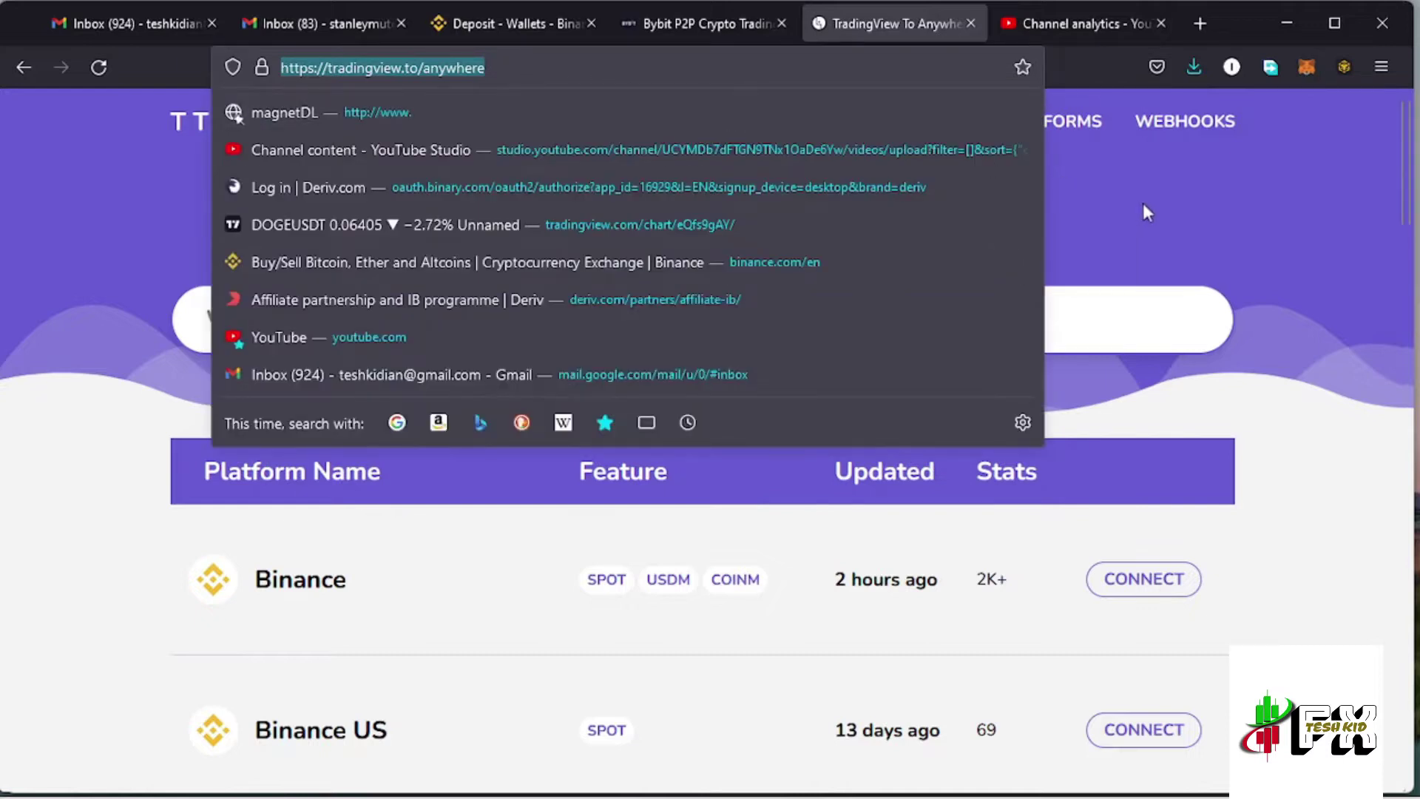
left_click(1143, 204)
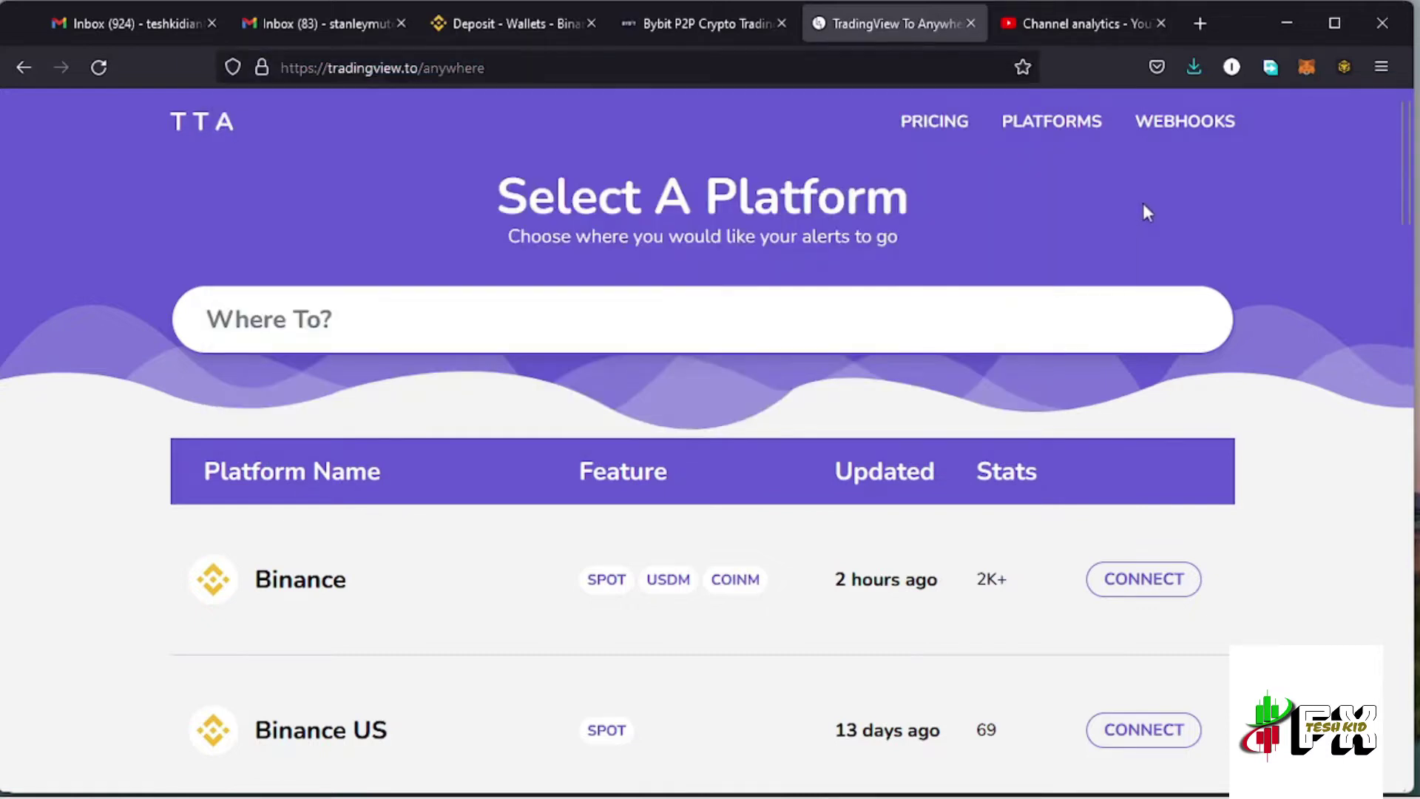
left_click(692, 24)
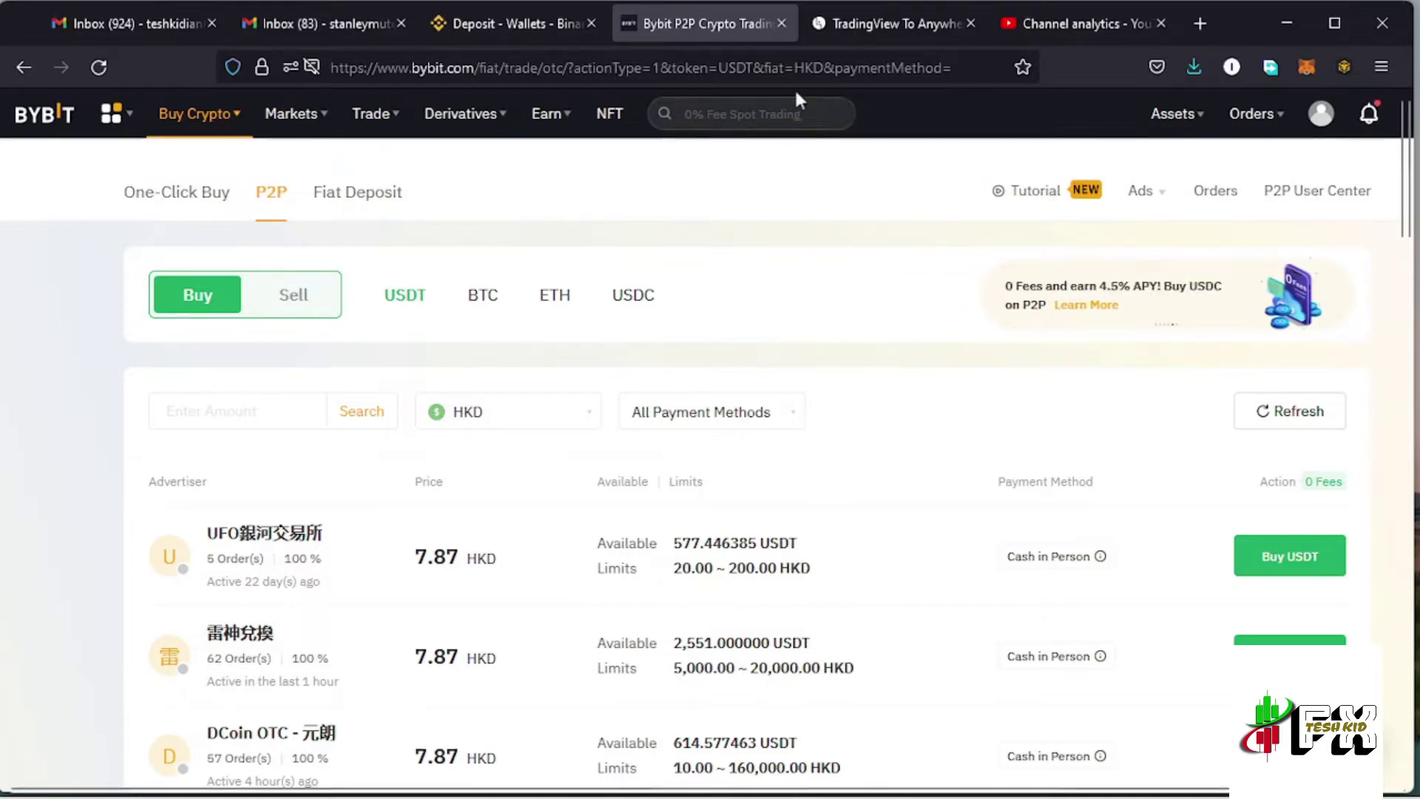
left_click(878, 39)
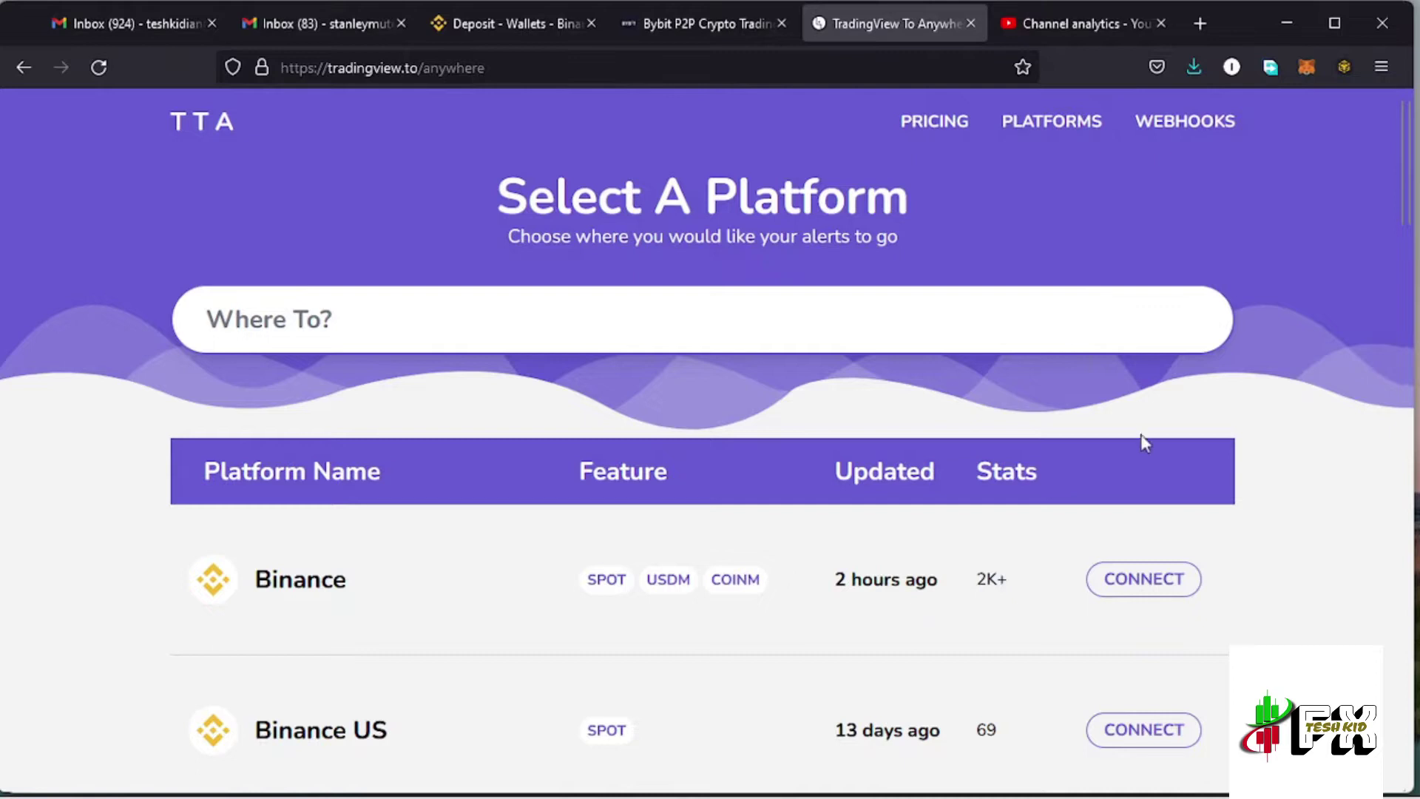
Scroll the platform list past FTX and back up to the Bybit row
scroll(1144, 440, "down", 4)
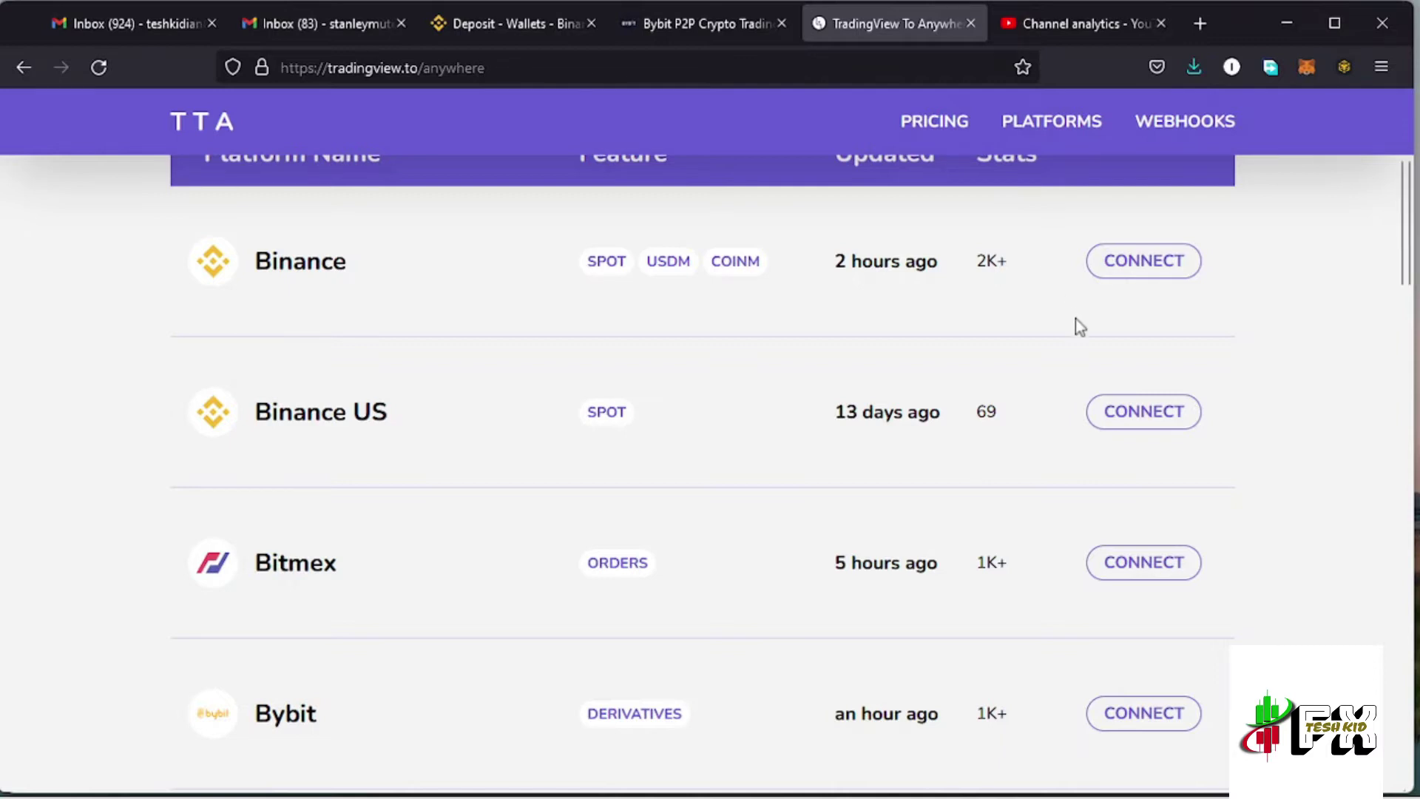
scroll(1075, 318, "down", 3)
scroll(1049, 401, "down", 2)
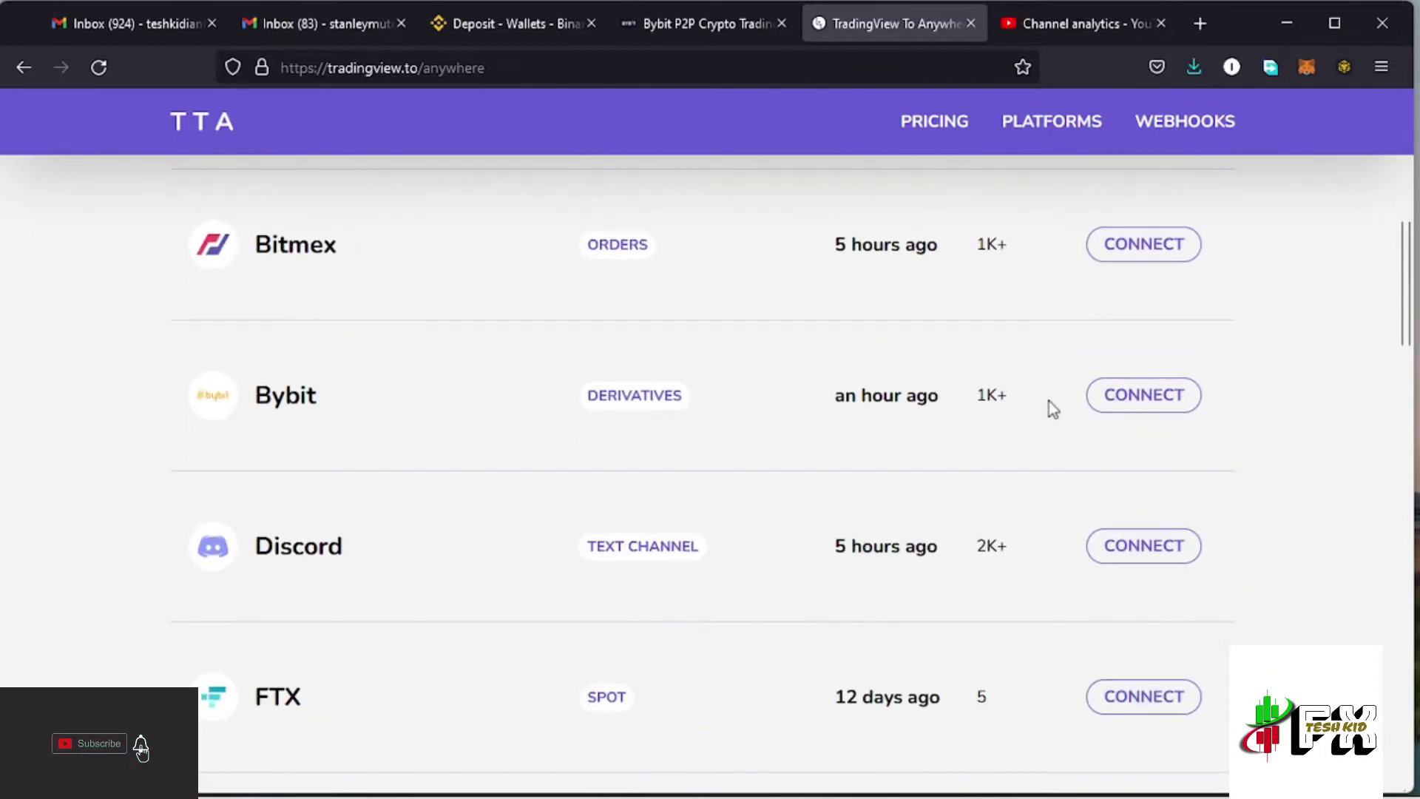
scroll(1049, 401, "down", 2)
scroll(1049, 401, "down", 4)
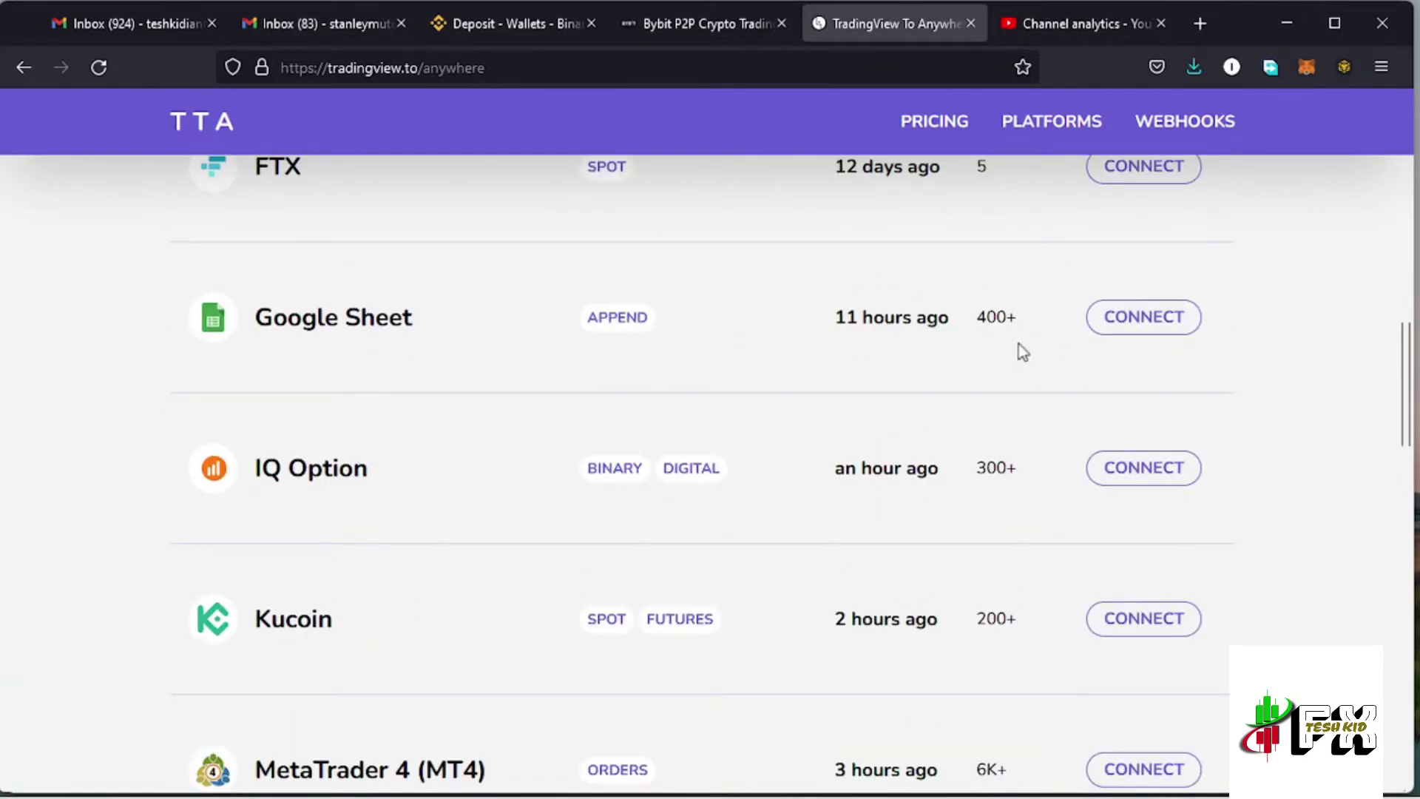
scroll(1025, 351, "up", 5)
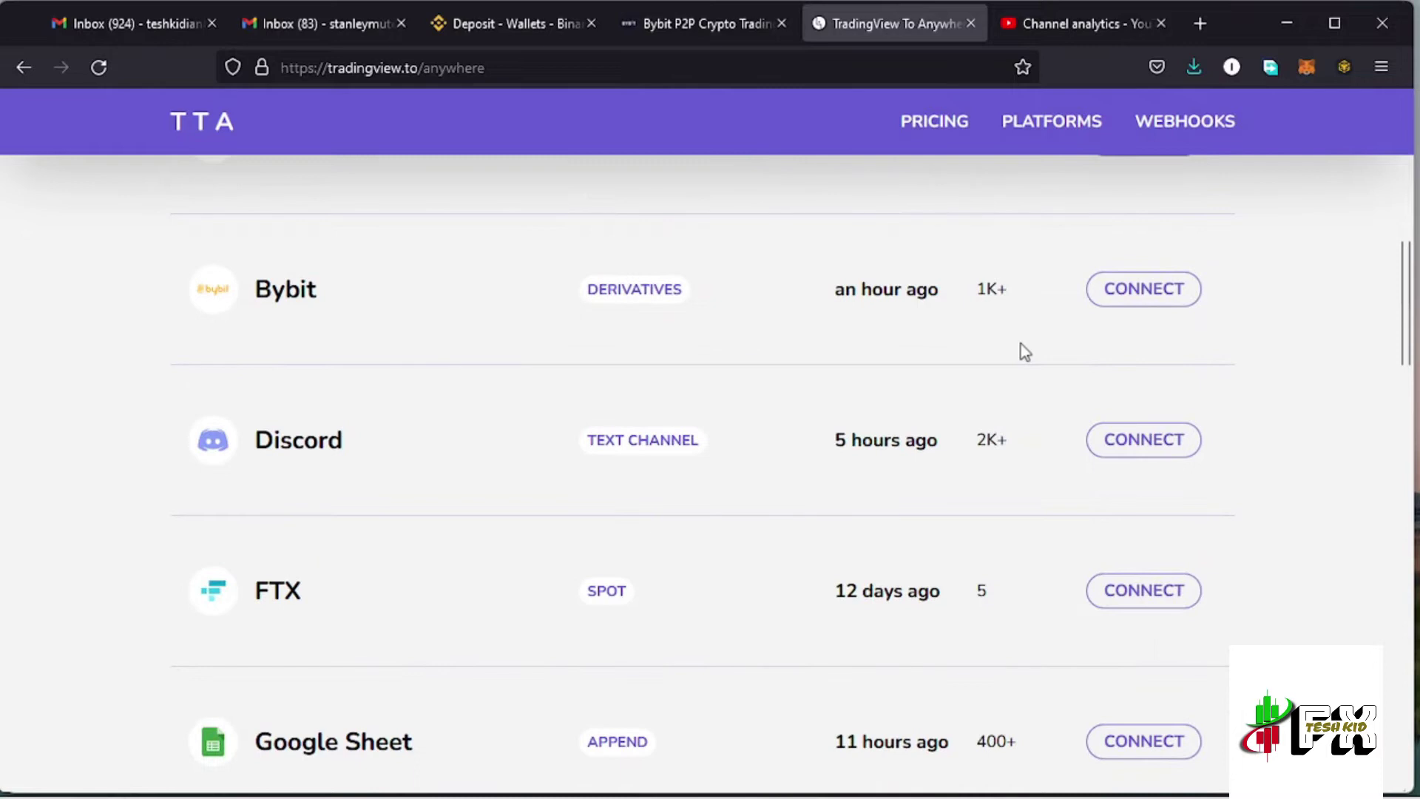
Open the Alerts To Bybit guide, scroll to Create API Credentials, then return to Bybit P2P
left_click(1140, 297)
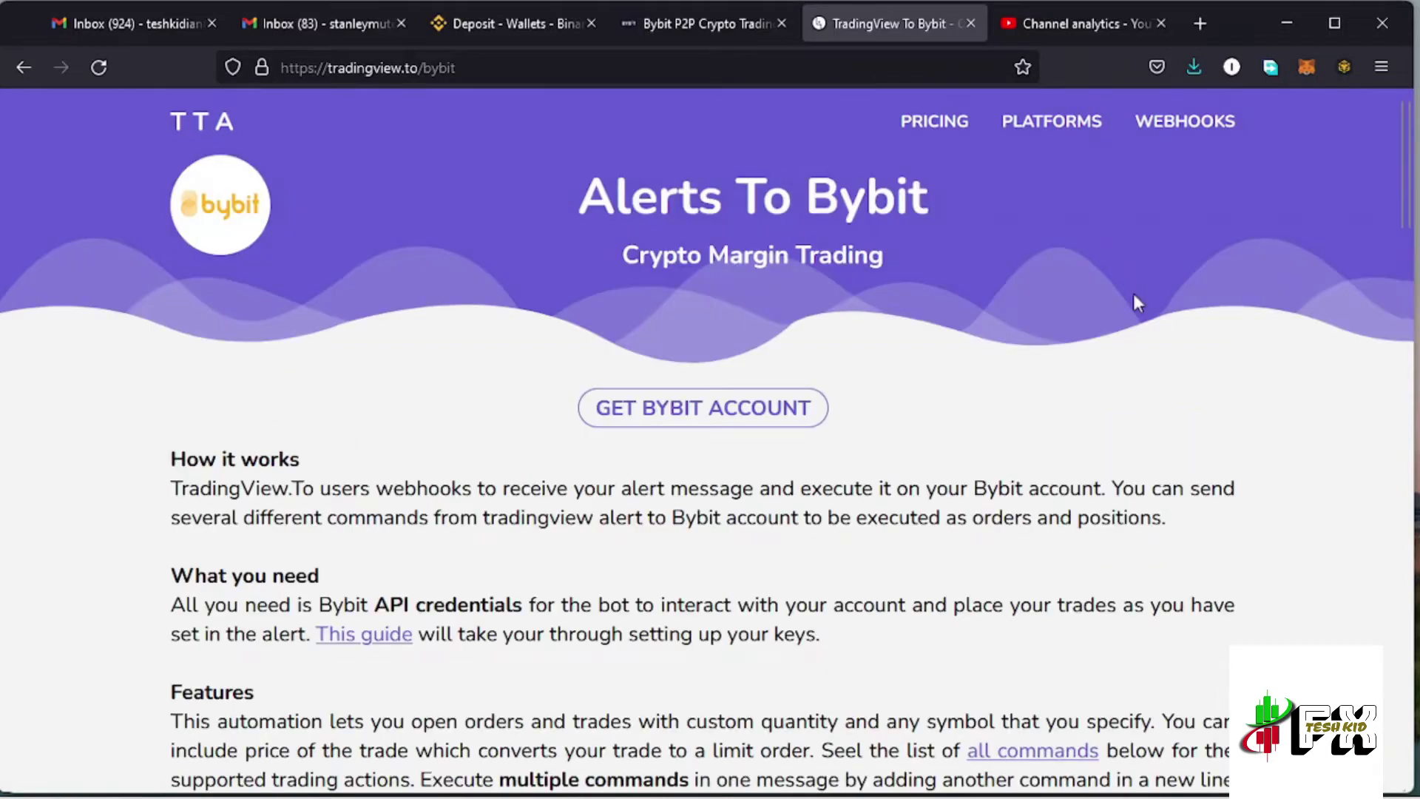
scroll(985, 368, "down", 3)
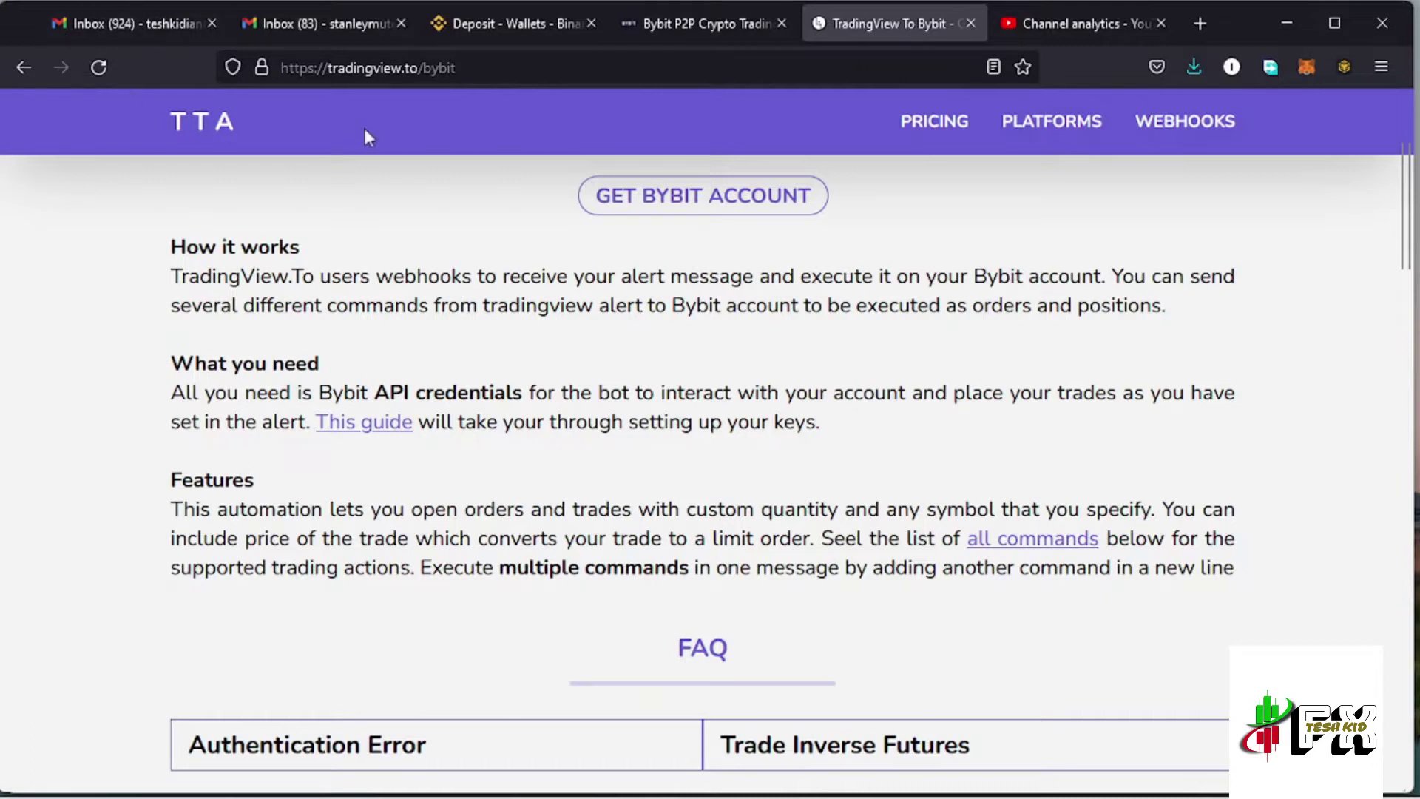
scroll(733, 370, "down", 4)
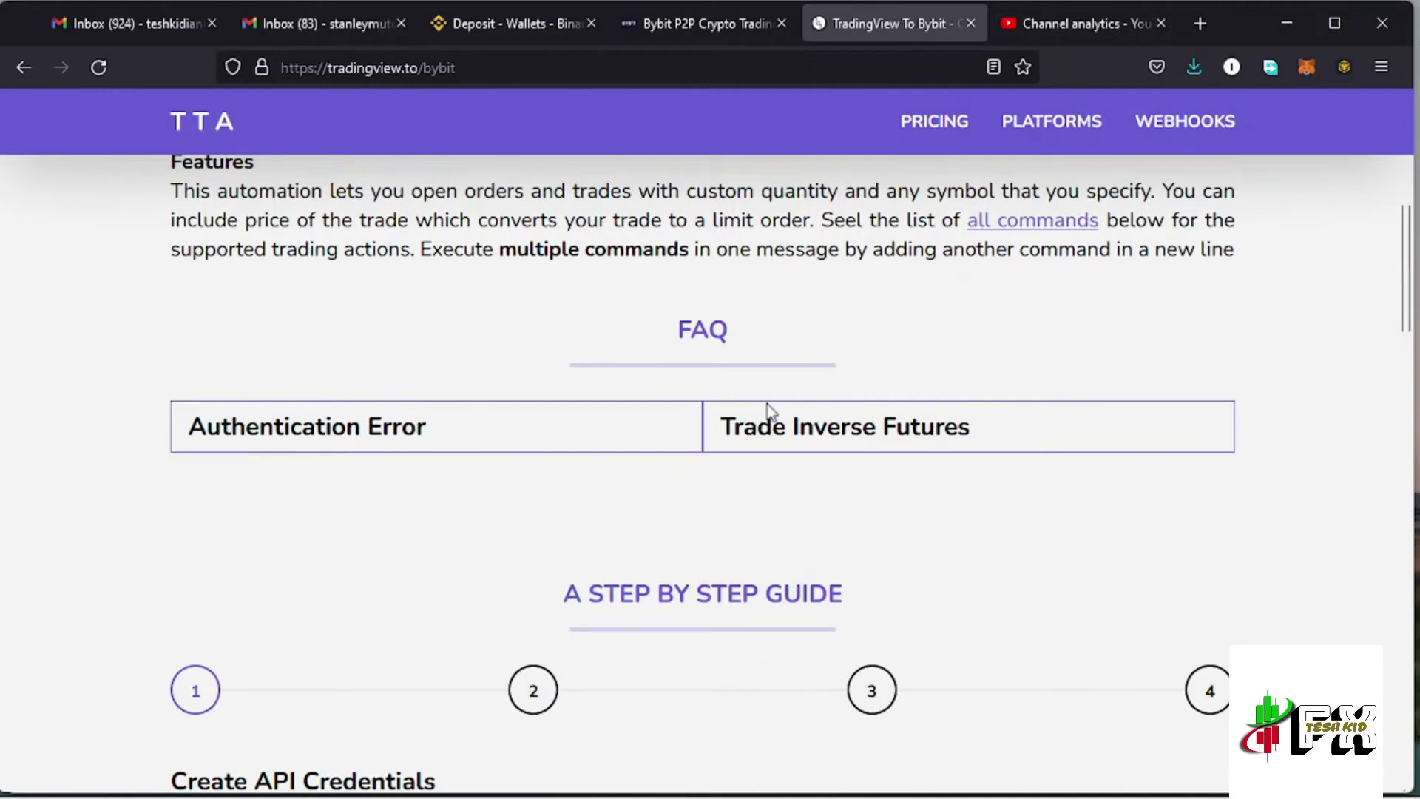
scroll(779, 415, "down", 3)
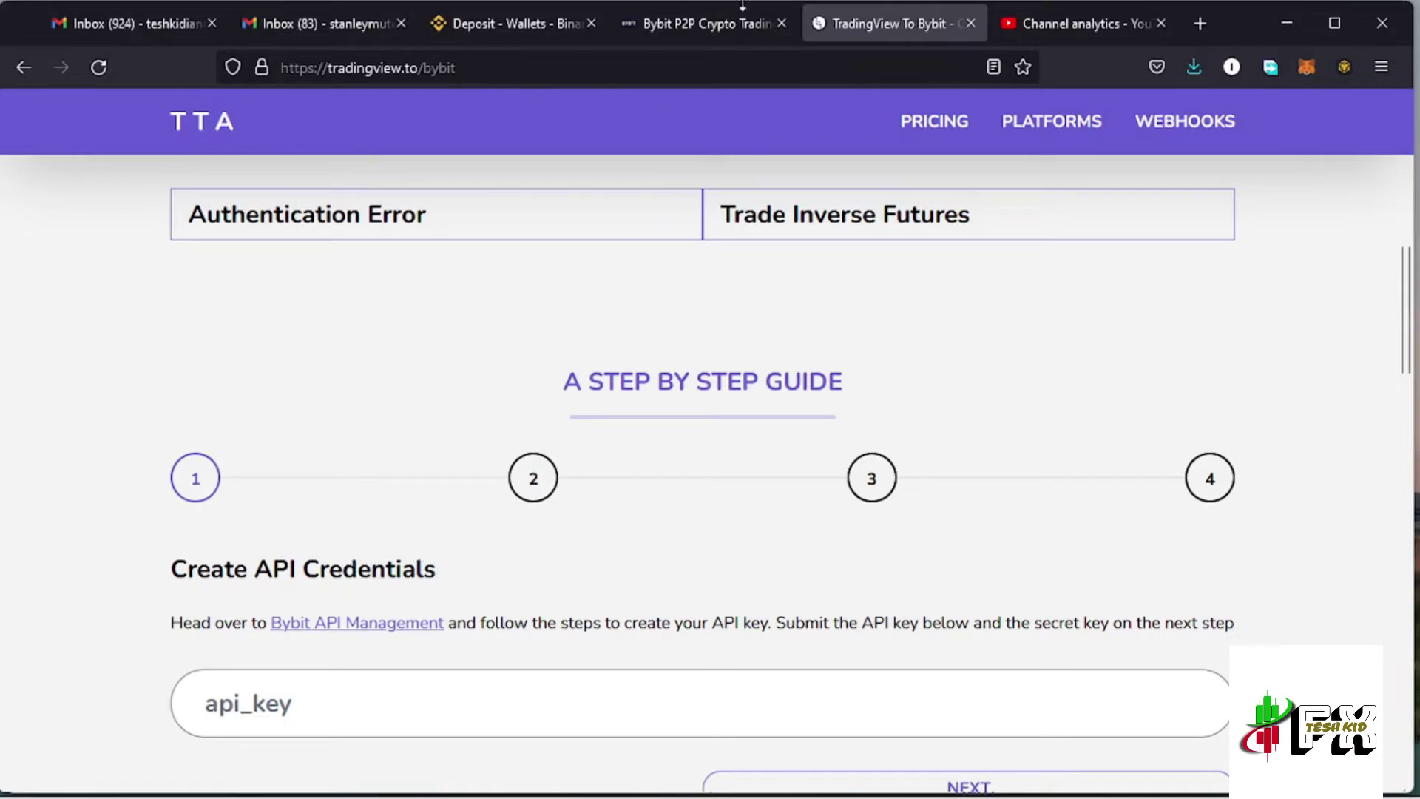
left_click(701, 29)
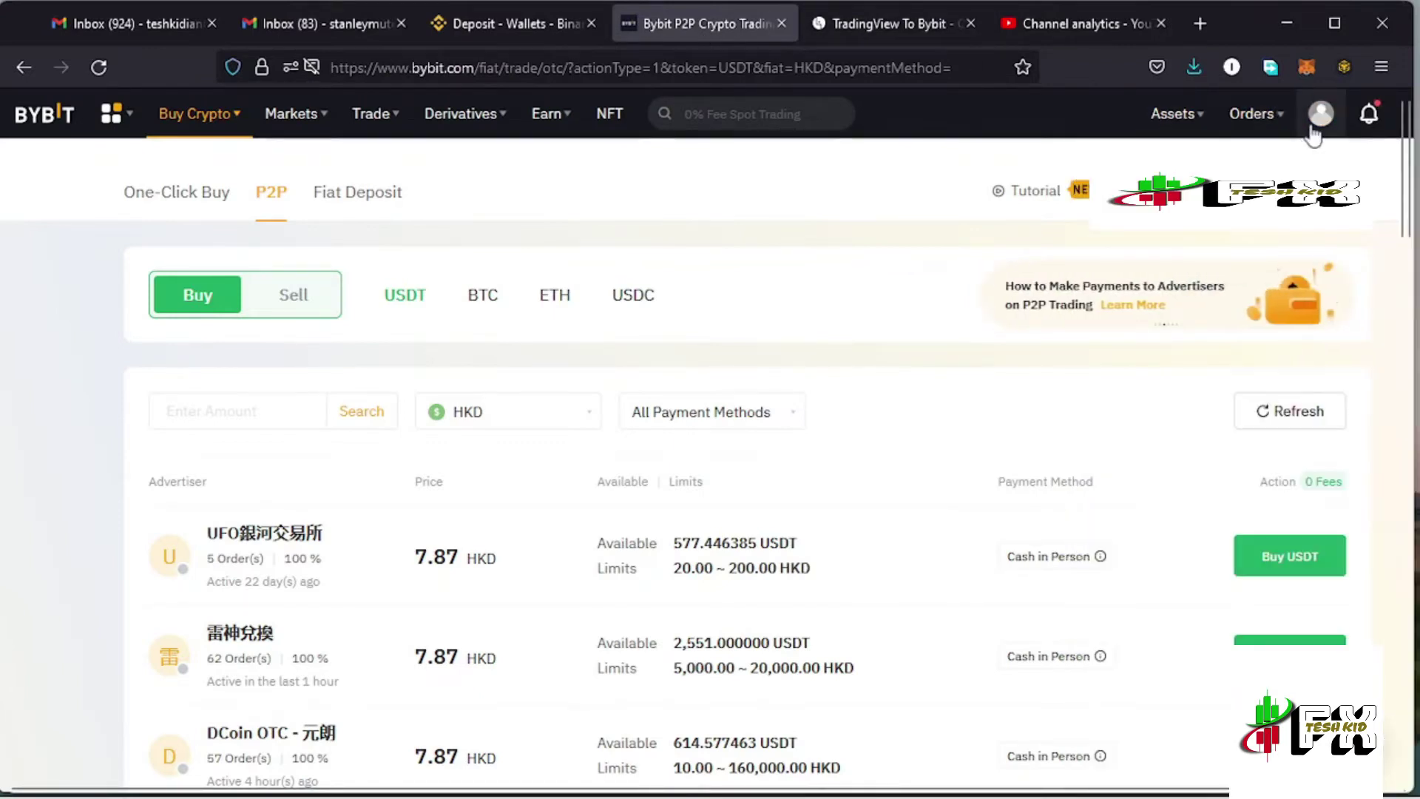
From the avatar's account menu, go to API management and start a new key
mouse_move(1320, 126)
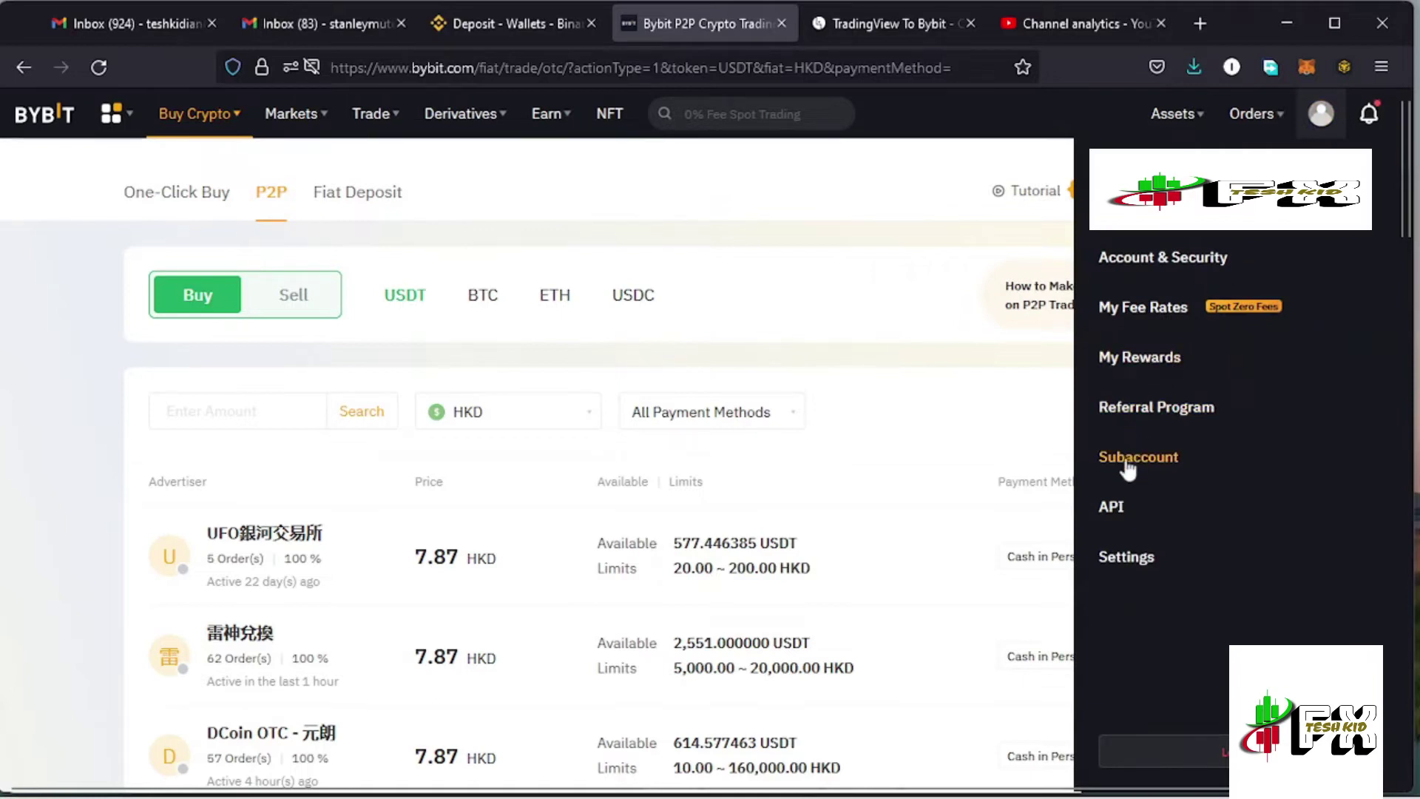
left_click(1123, 515)
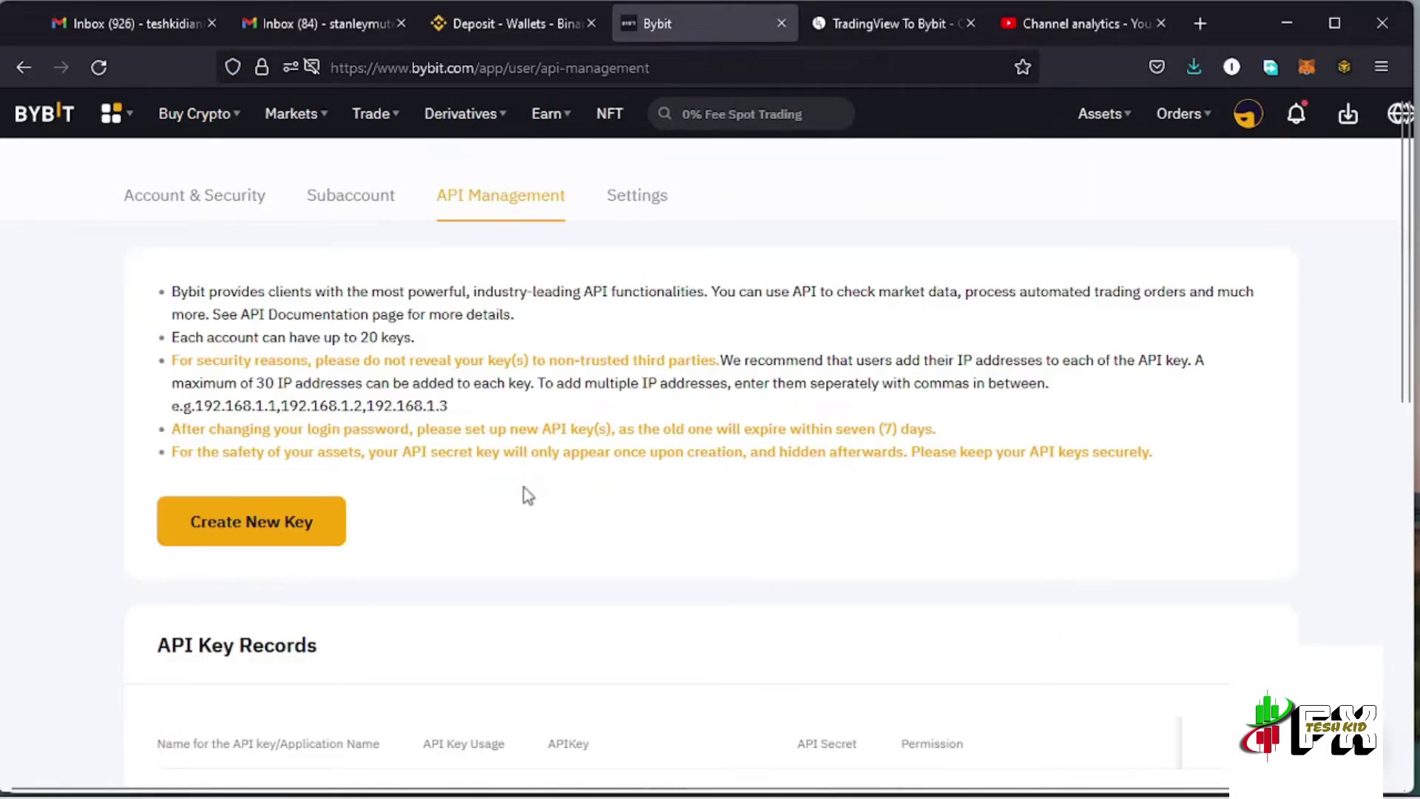
left_click(255, 529)
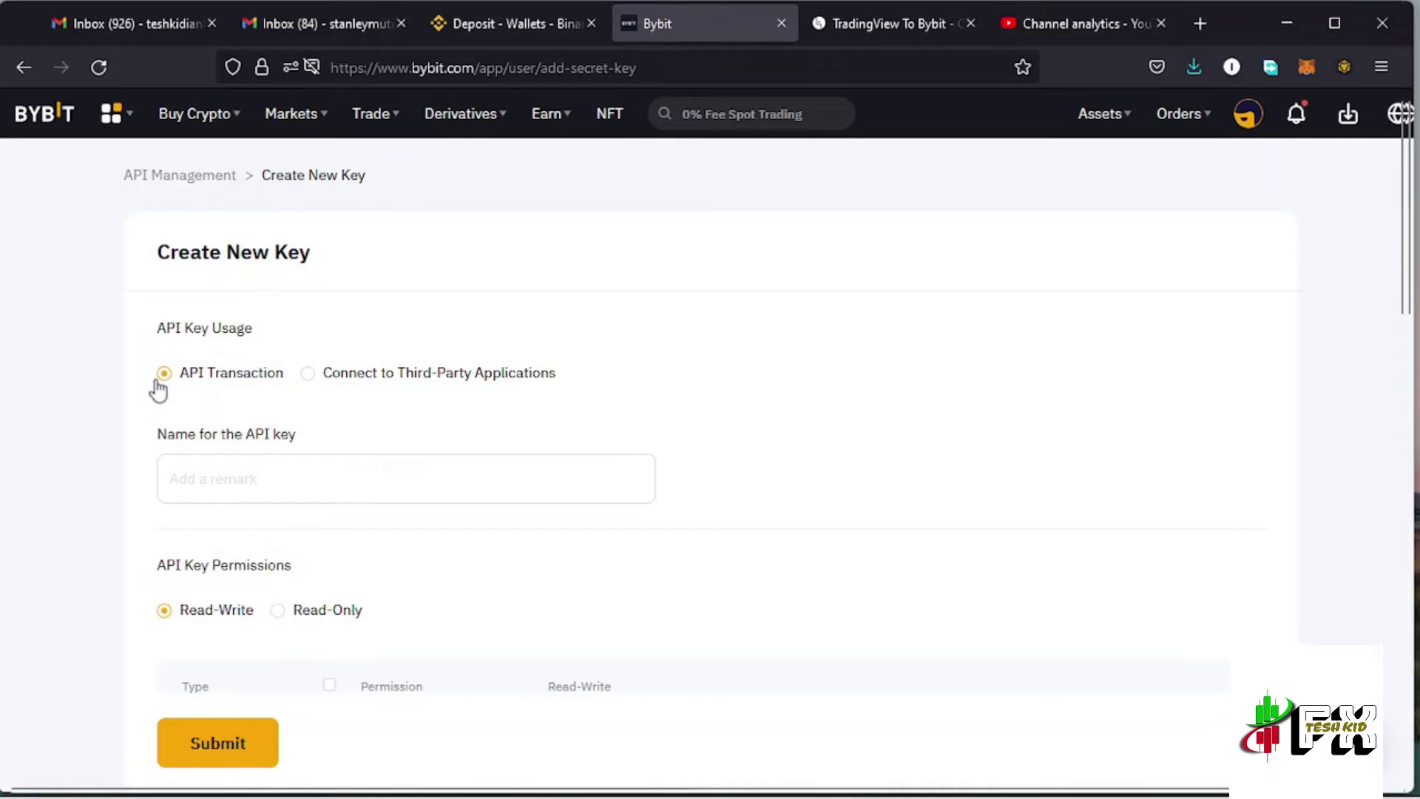
Keep API Transaction usage, name the key 'bybittest', and scroll to its permissions
left_click(309, 375)
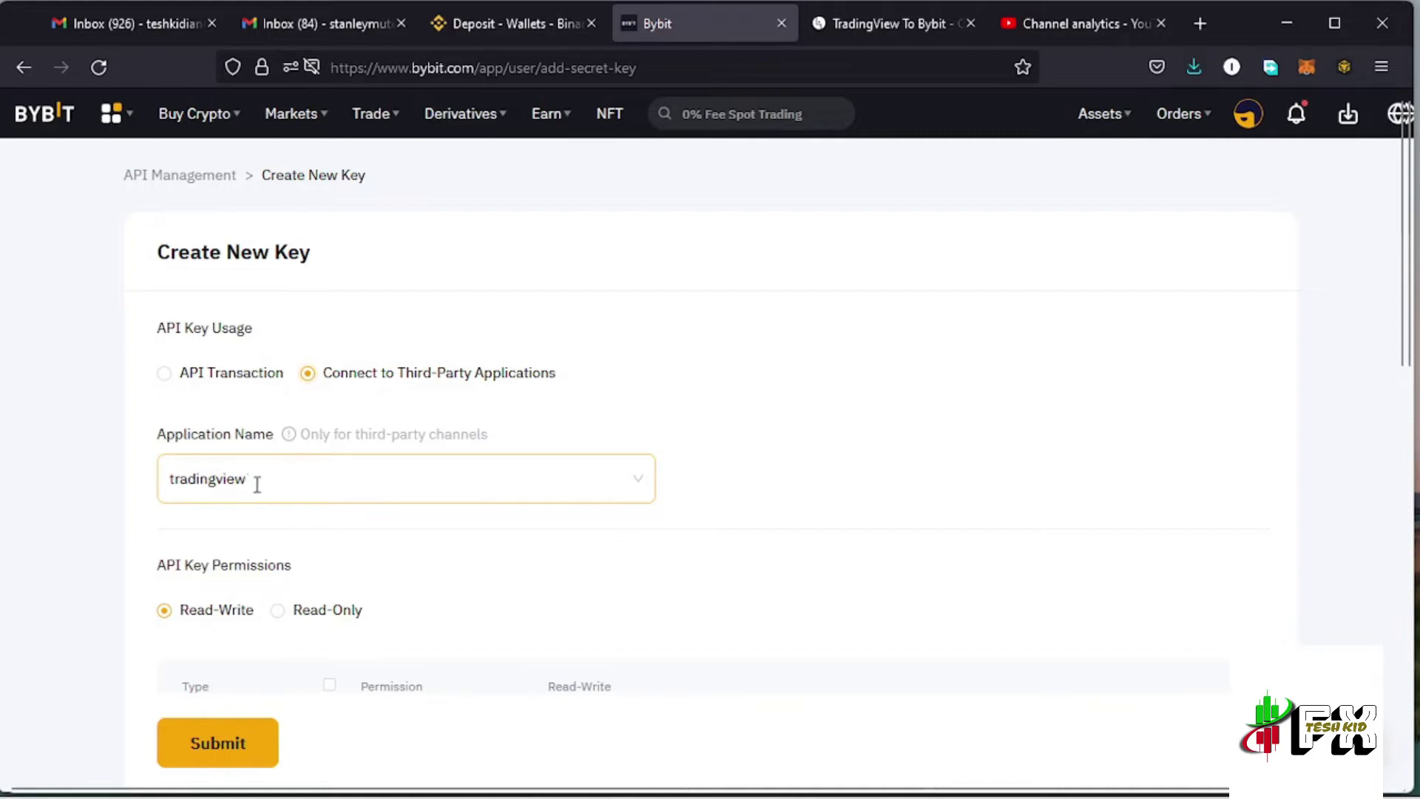
left_click(165, 375)
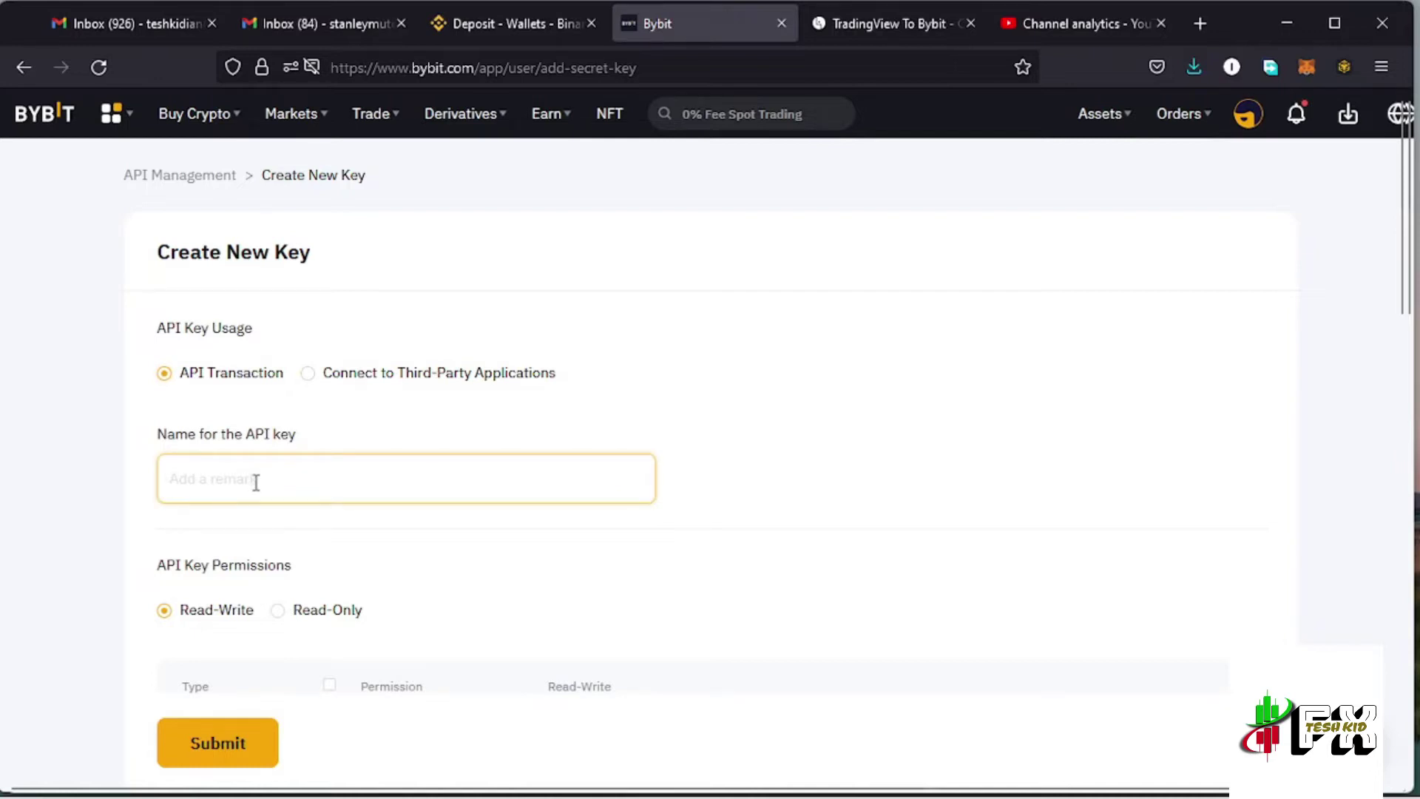
type("by")
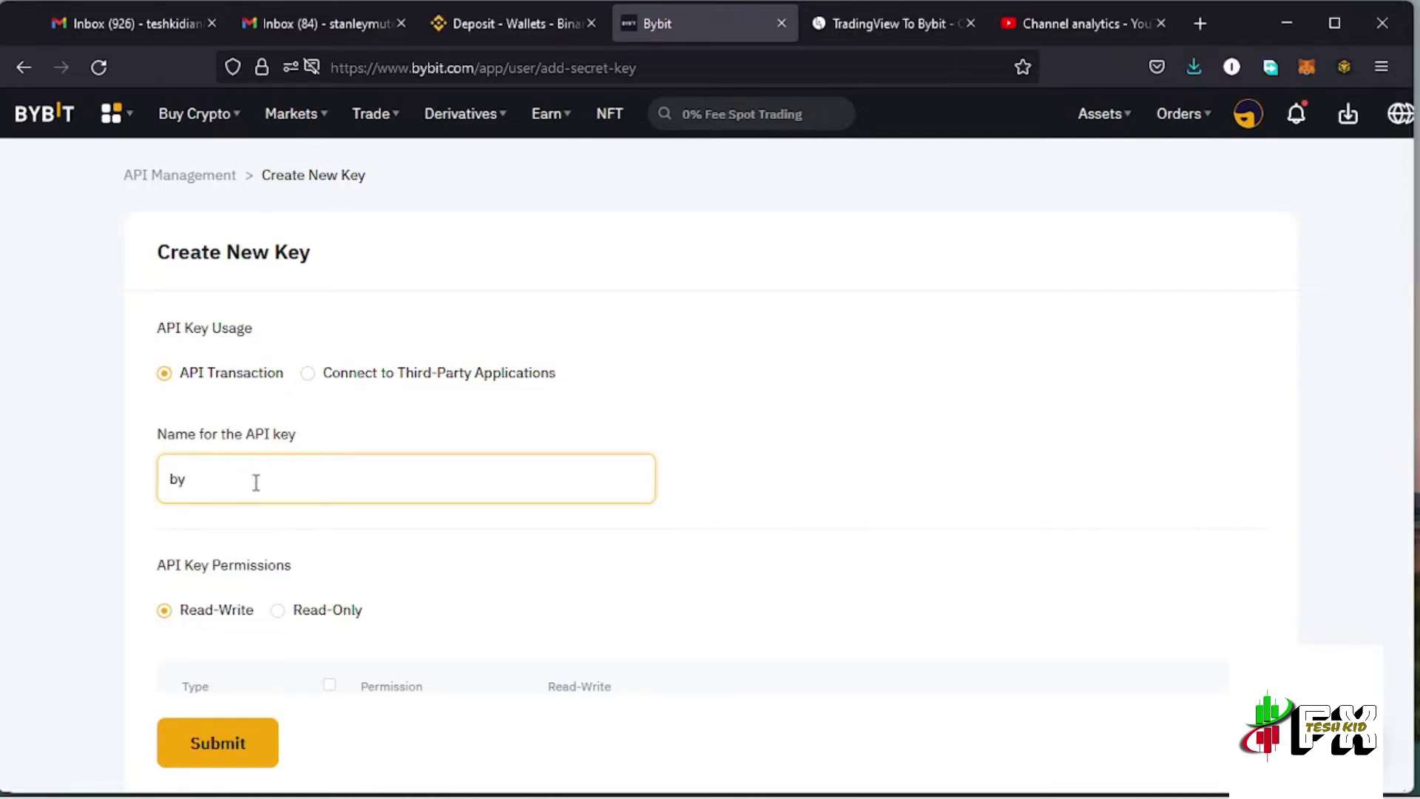
type("bittest")
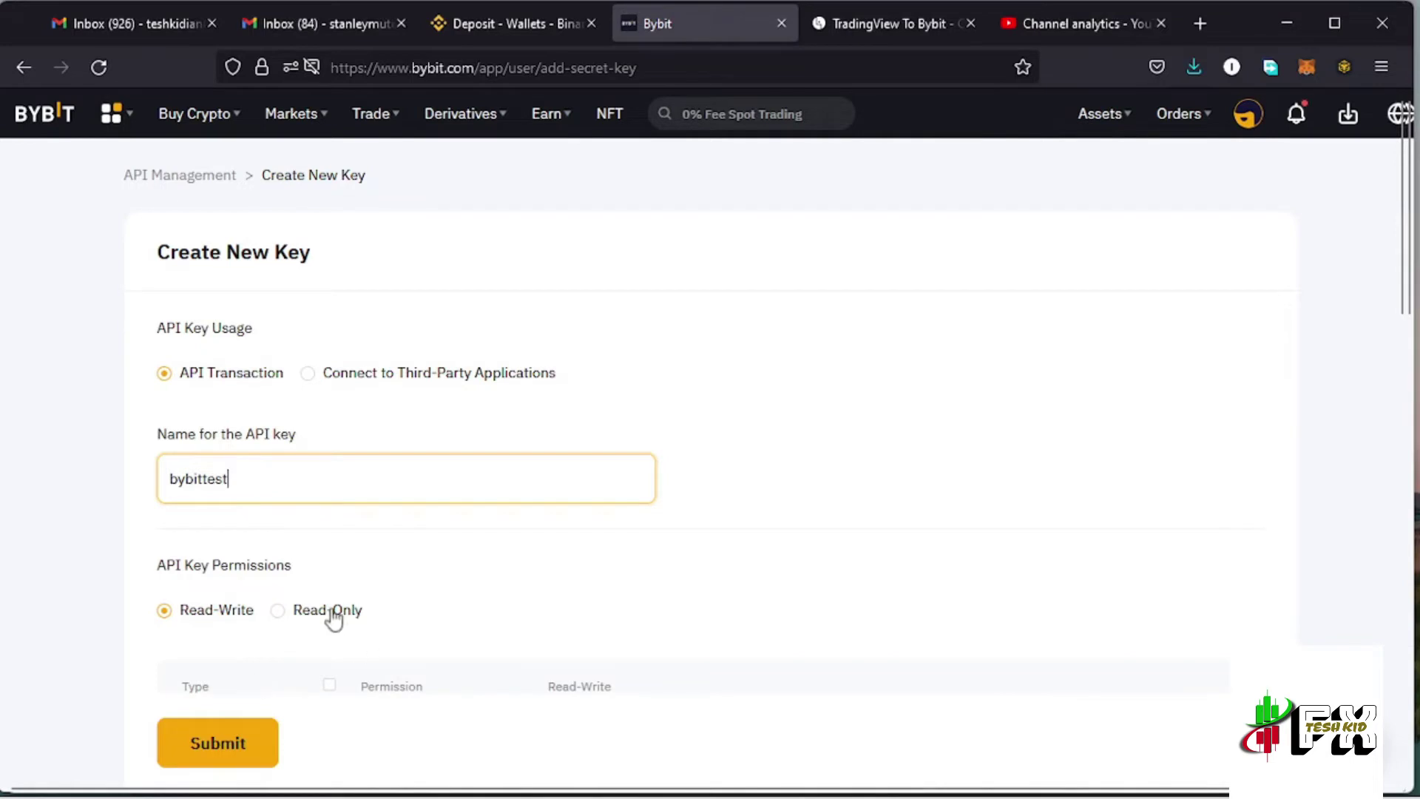
scroll(353, 622, "down", 2)
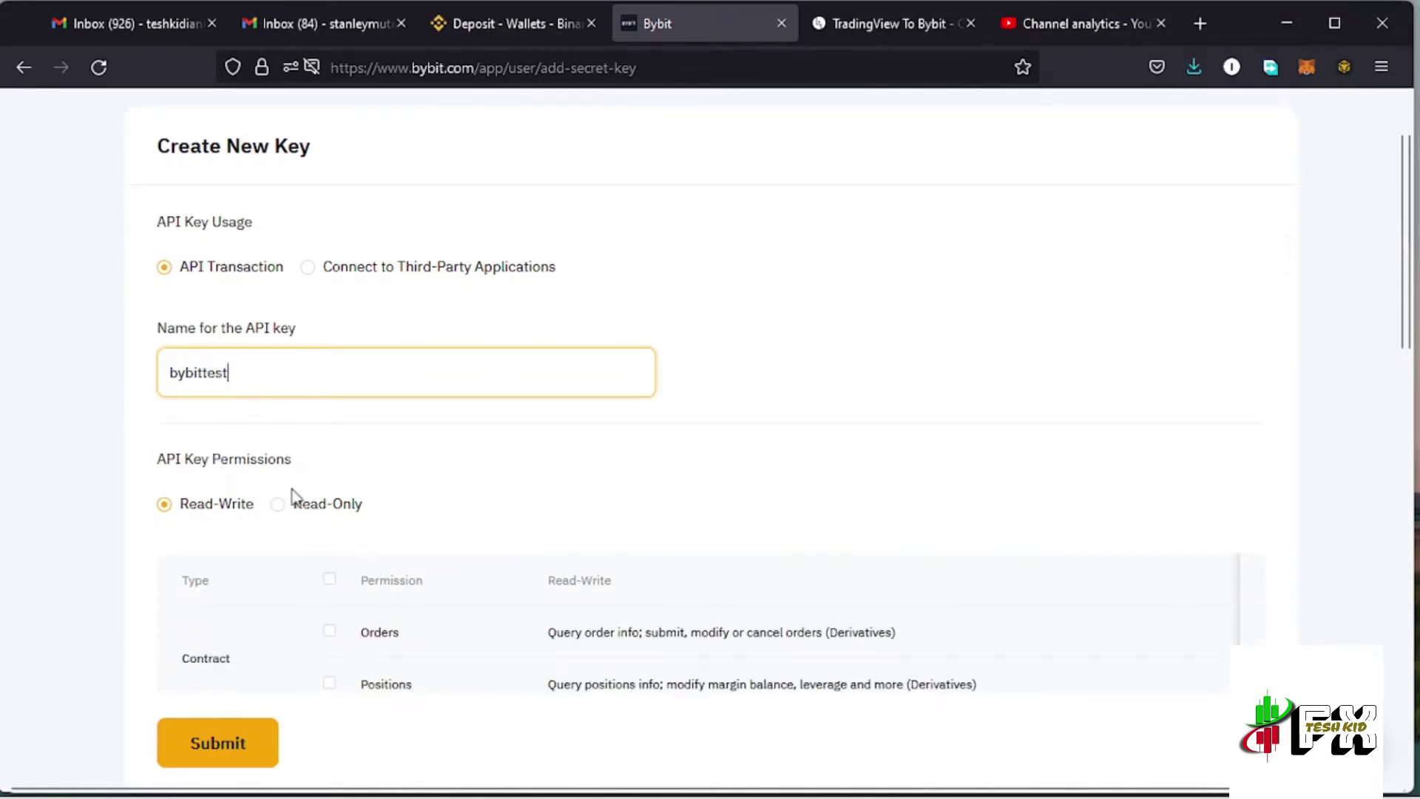
scroll(296, 495, "down", 4)
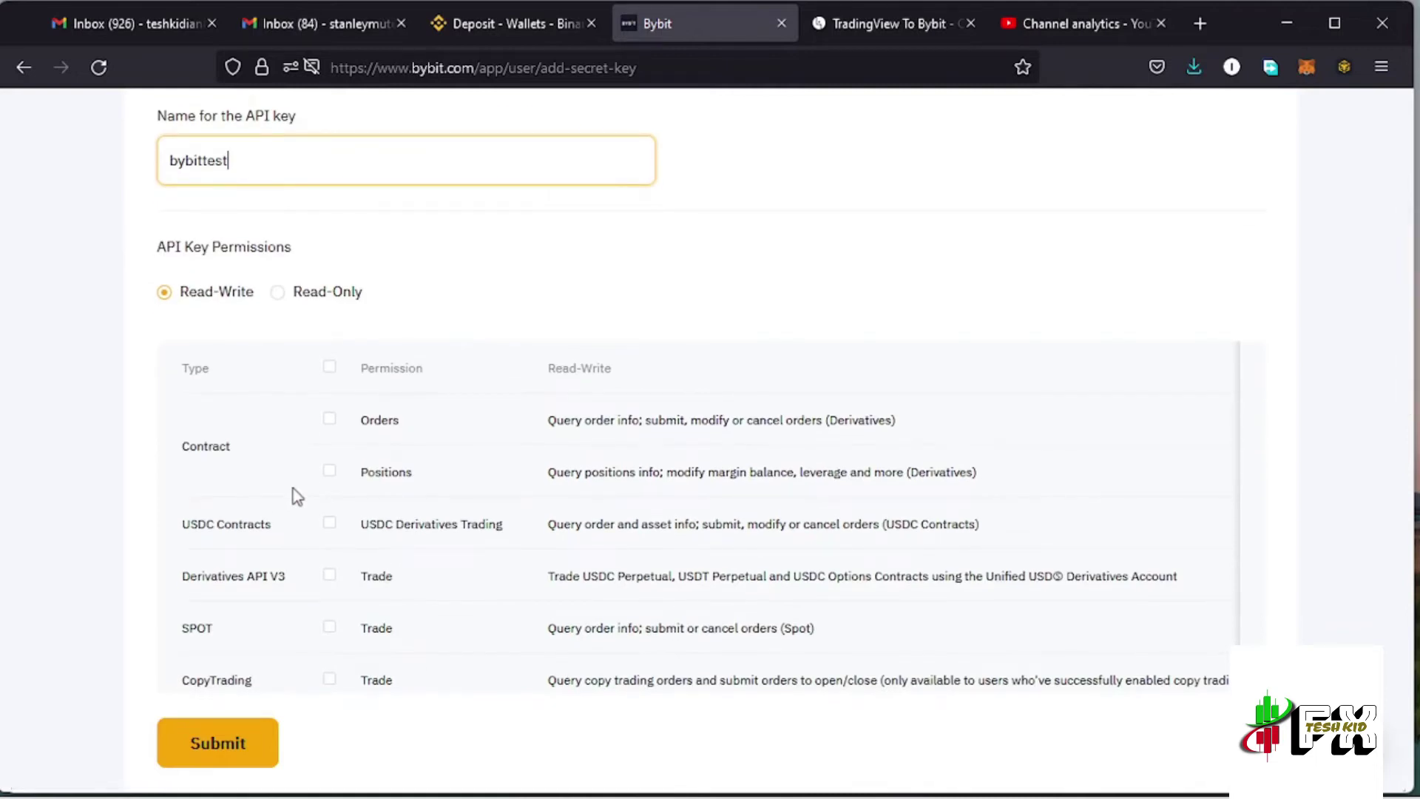
Give the key Read-Write access with every listed trading permission
left_click(296, 495)
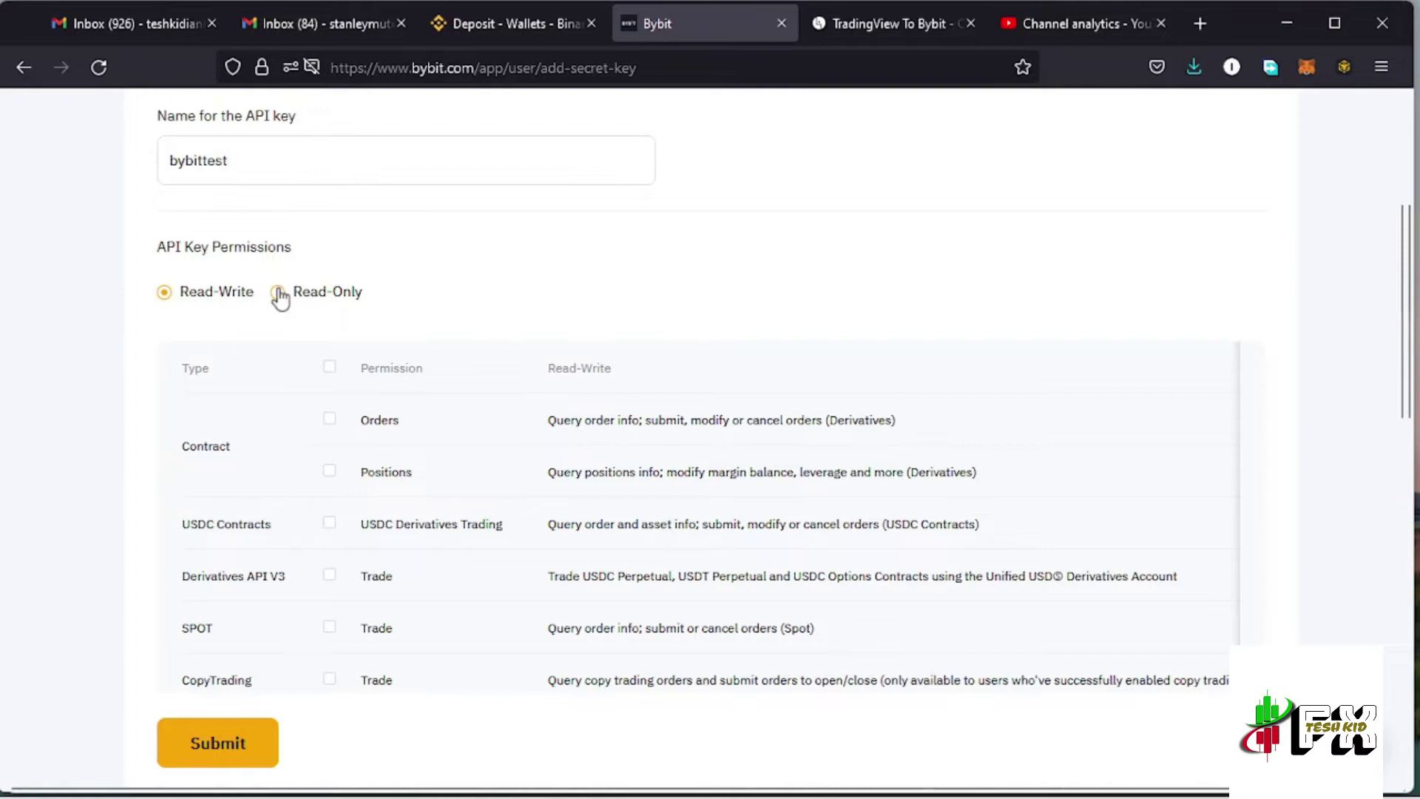
left_click(278, 296)
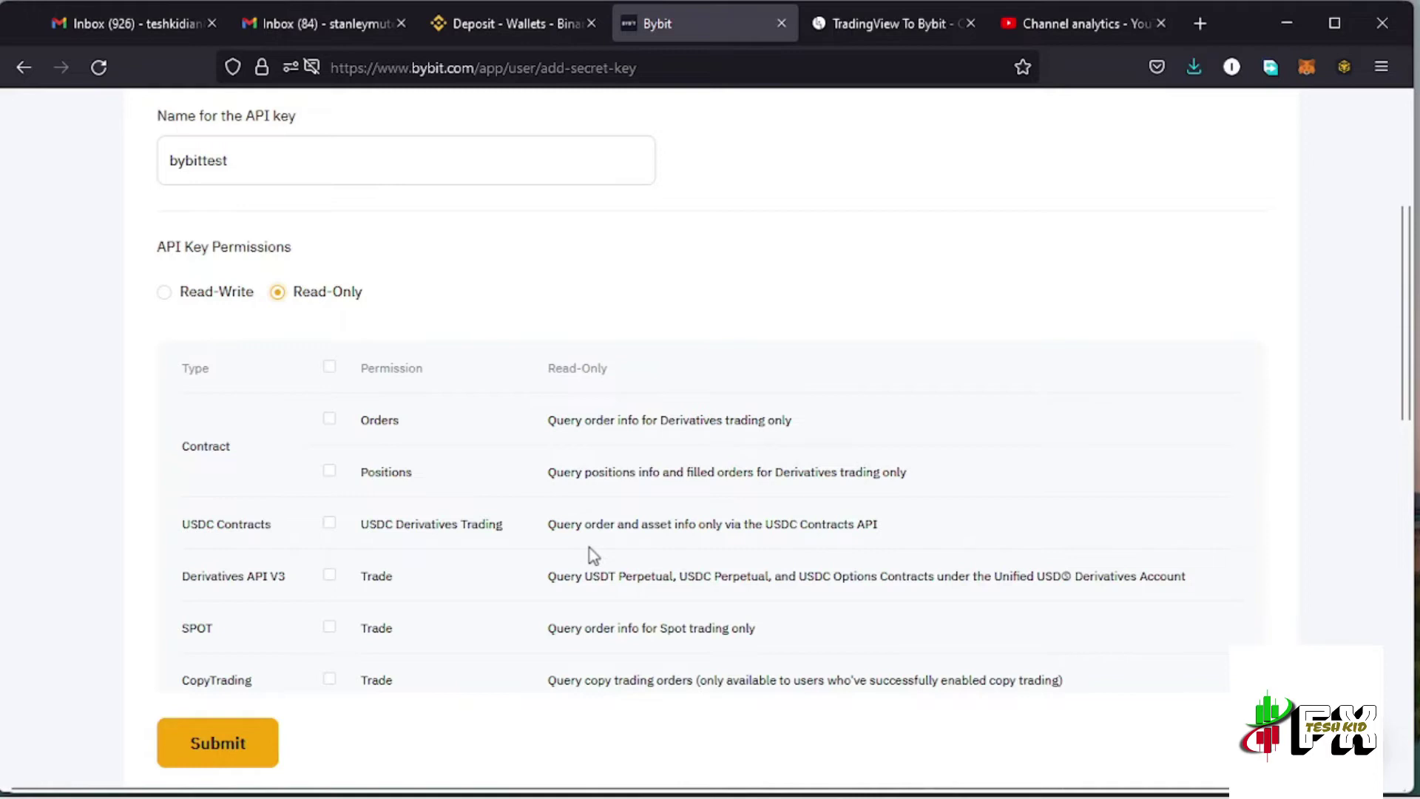
left_click(166, 296)
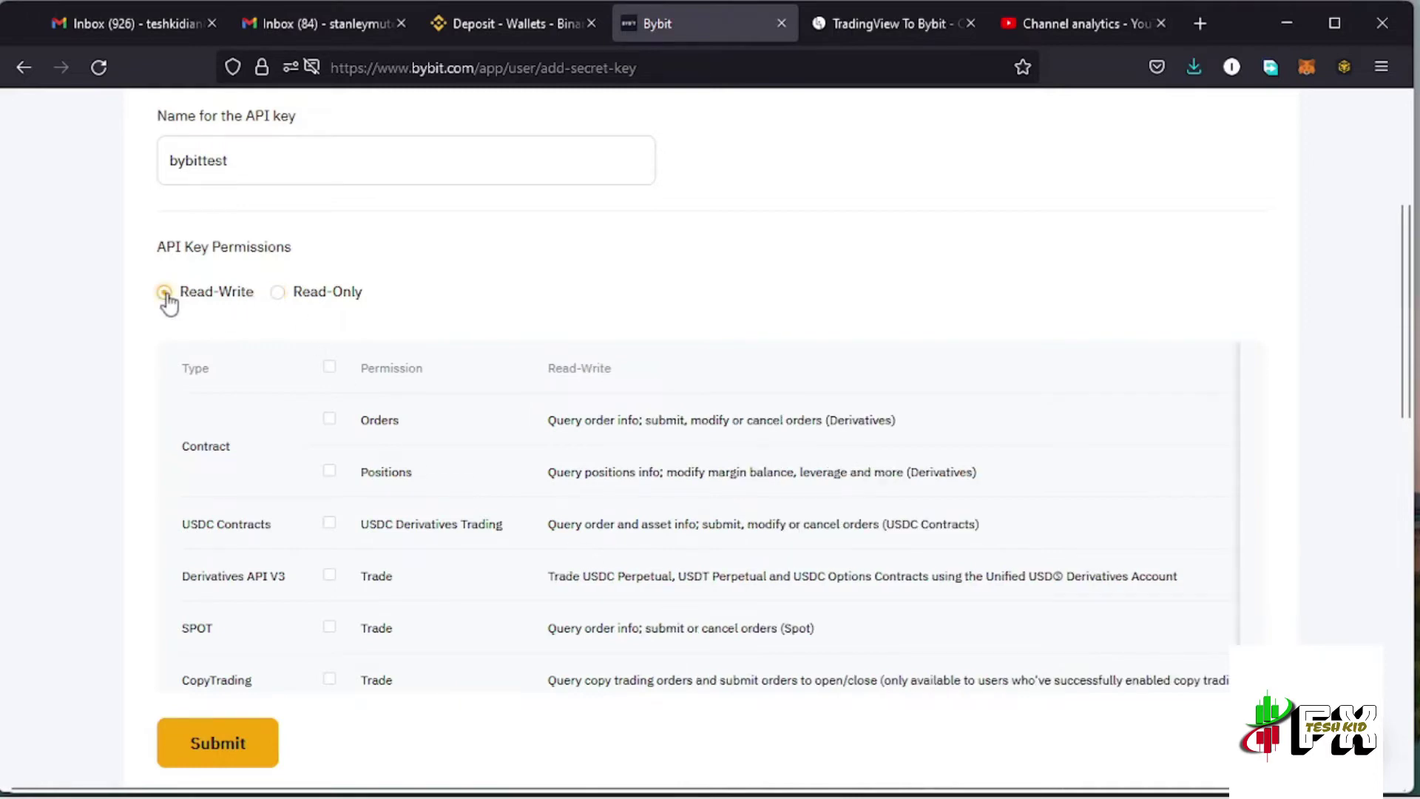
left_click(330, 368)
scroll(475, 484, "down", 4)
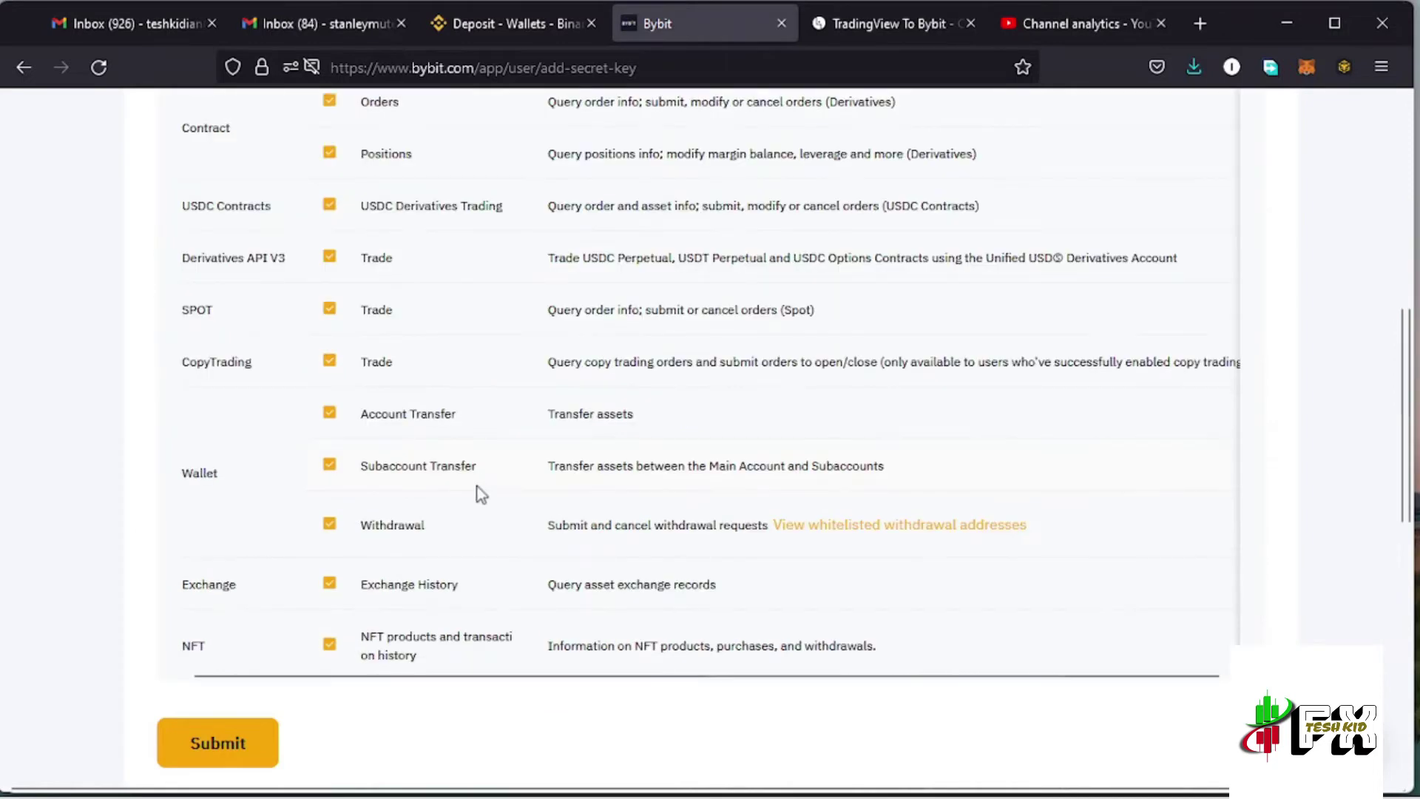
scroll(487, 530, "up", 3)
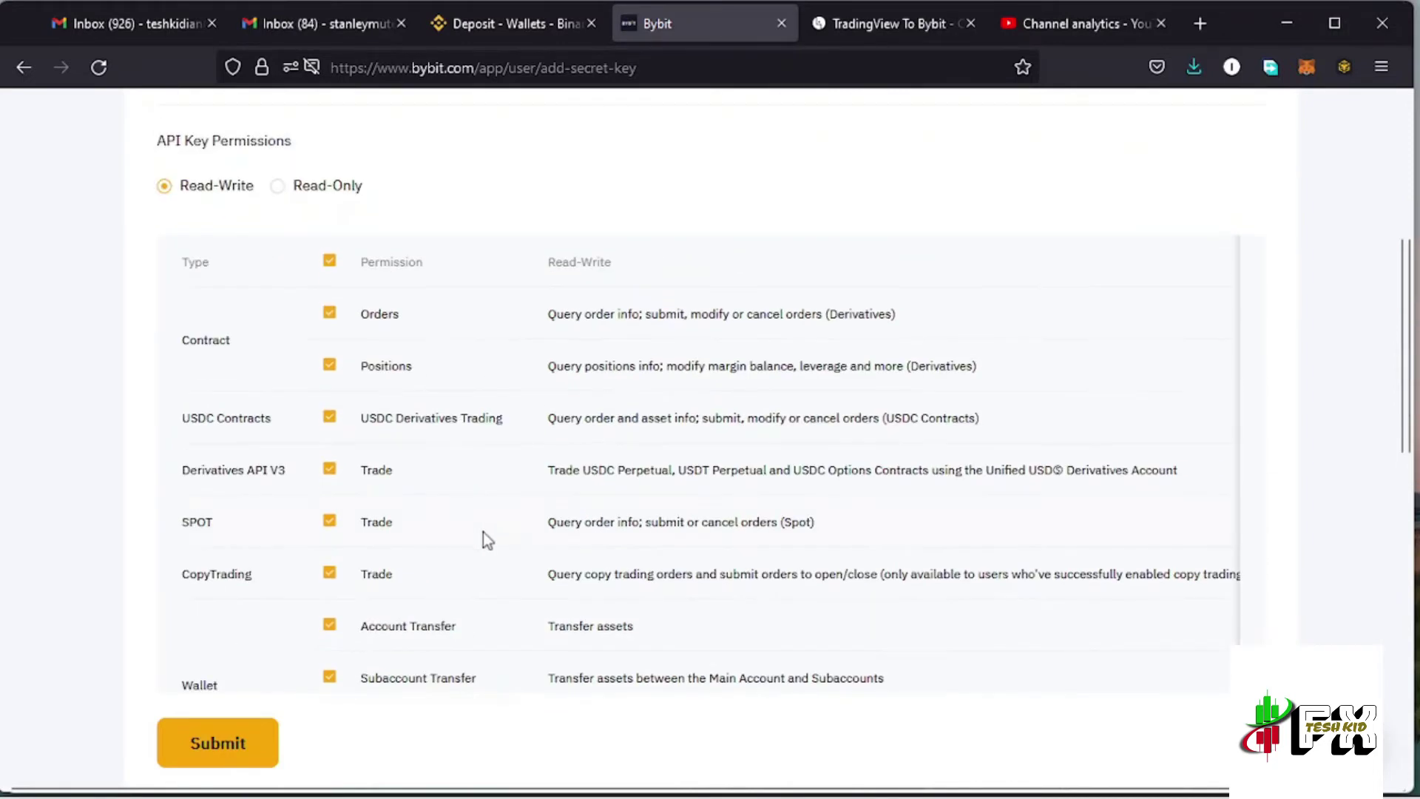
Submit the new key and copy its generated API key
left_click(229, 749)
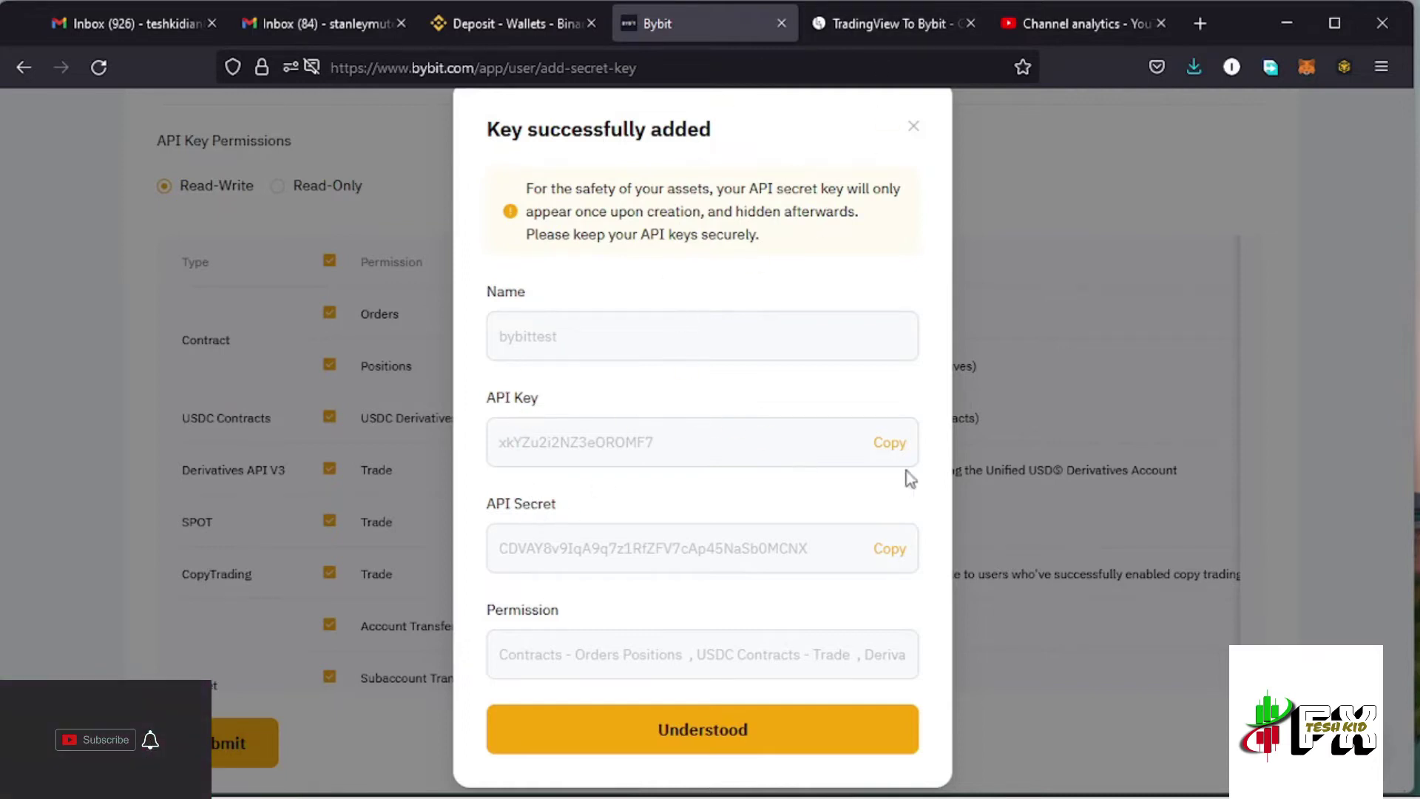
left_click(891, 443)
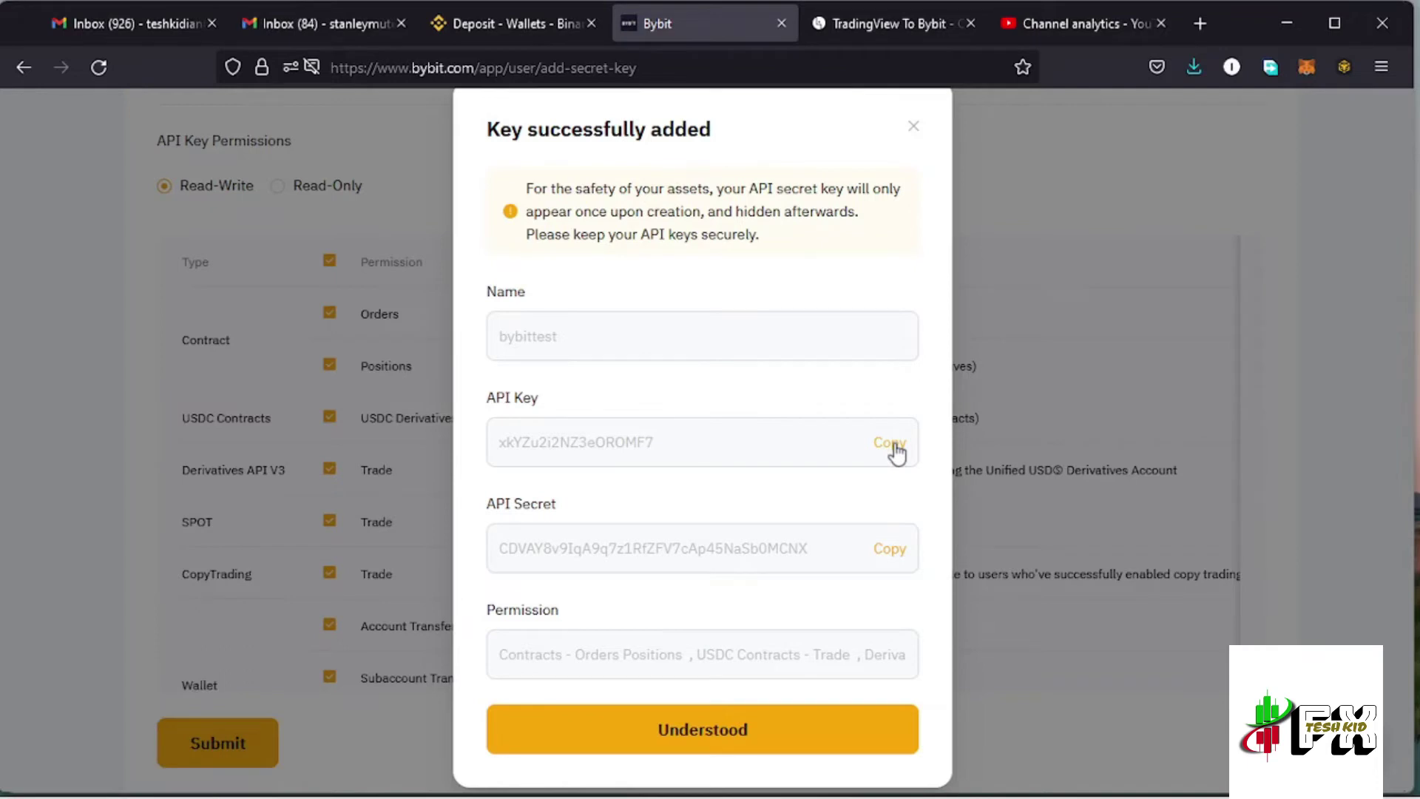
left_click(887, 24)
Paste the copied Bybit API key into the api_key field and advance to the Secret Key step
scroll(773, 415, "down", 3)
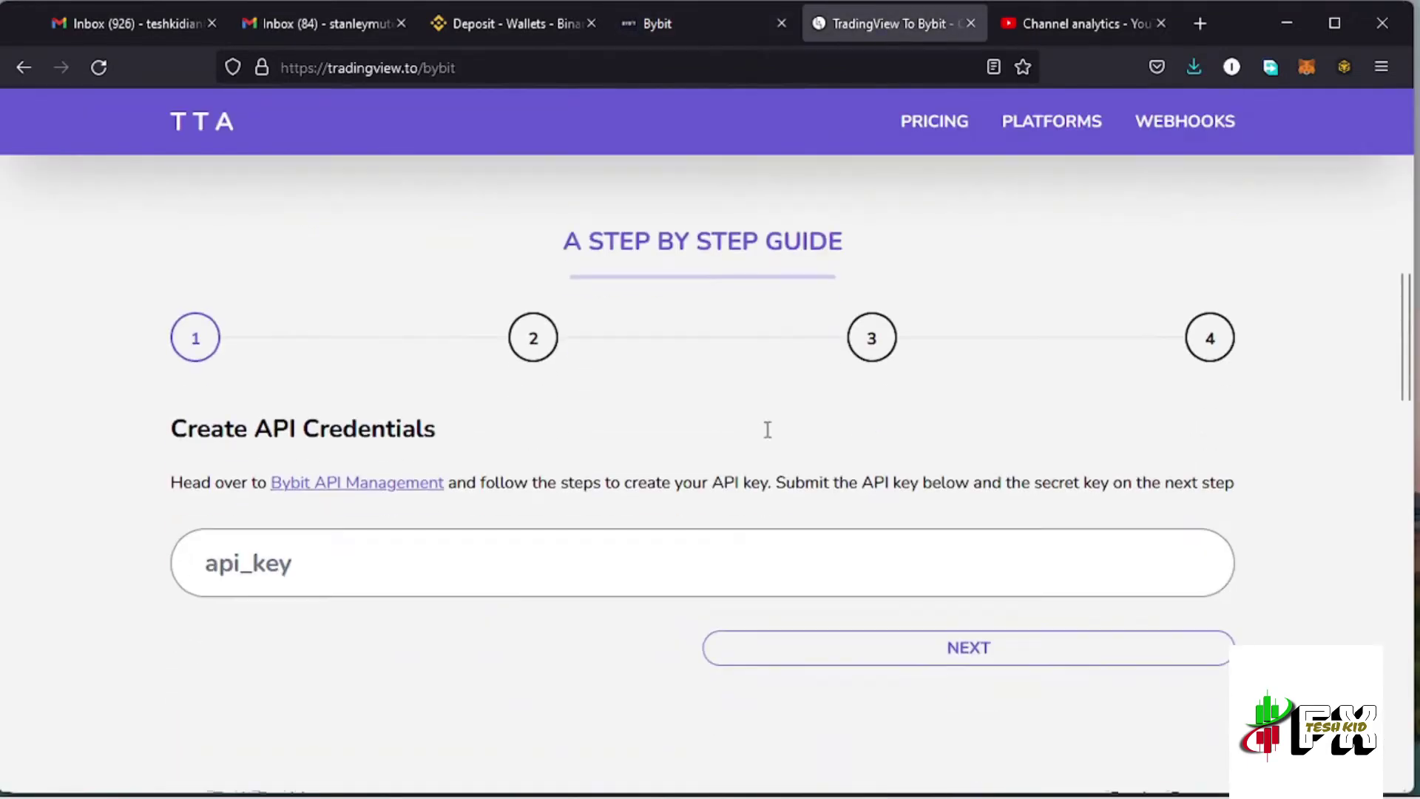
left_click(310, 497)
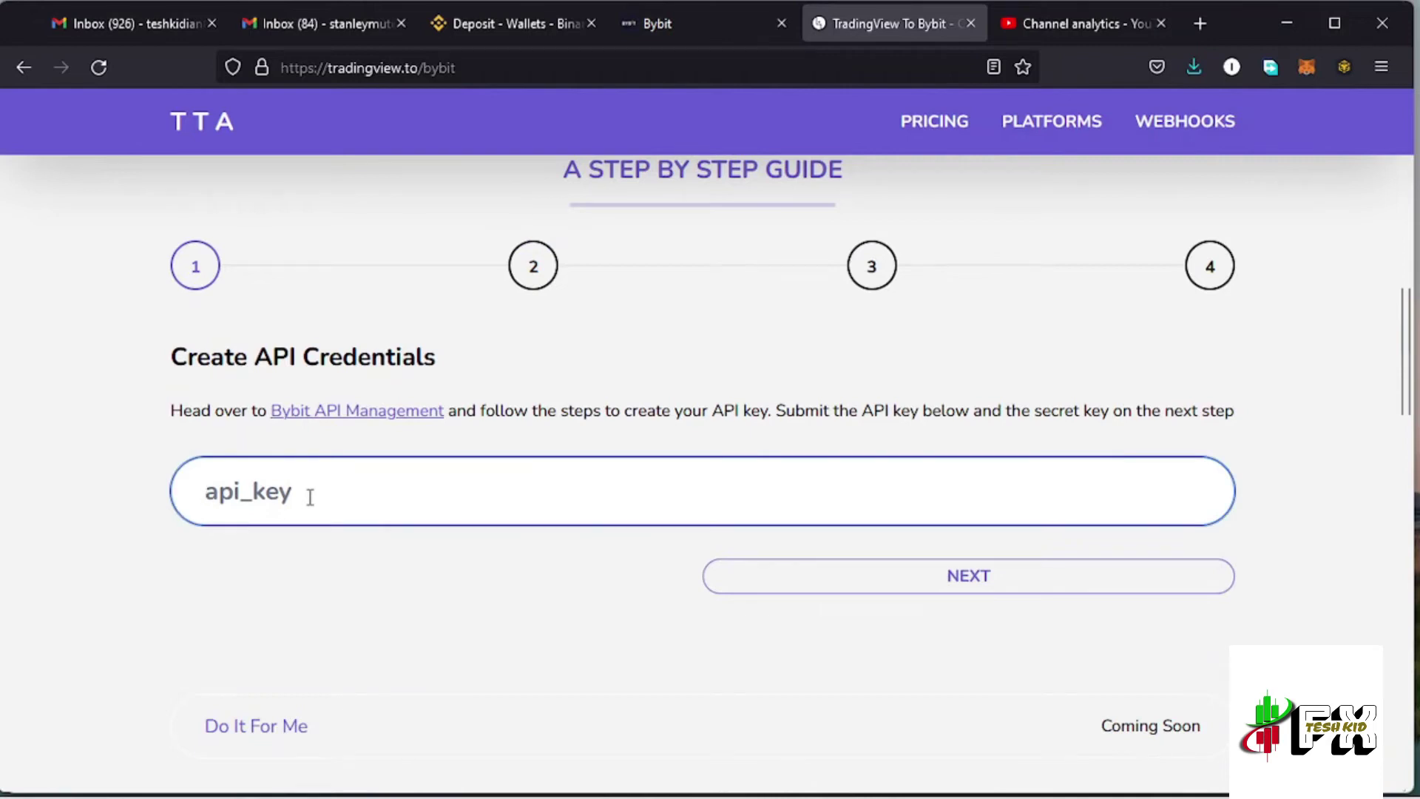
key("ctrl+v")
left_click(891, 586)
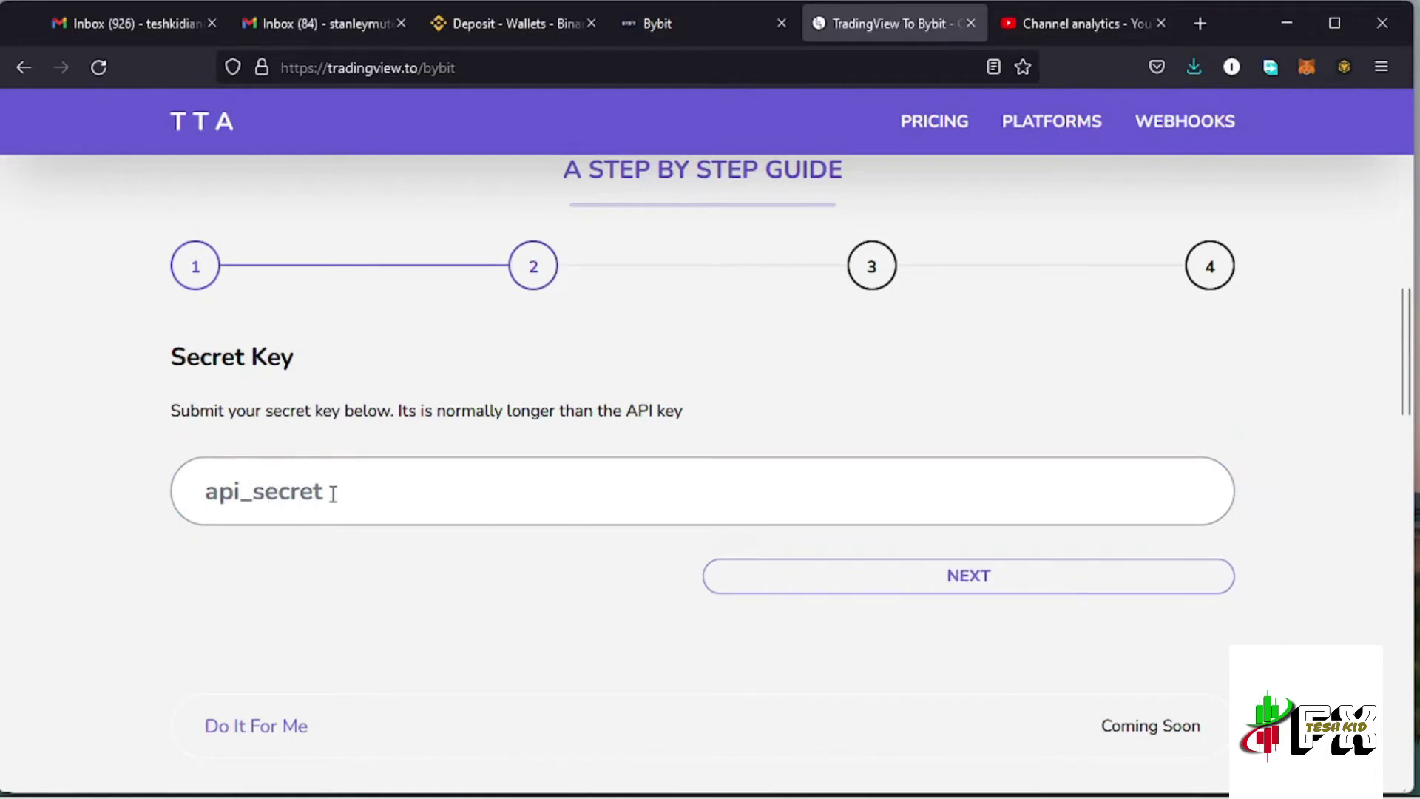
left_click(676, 24)
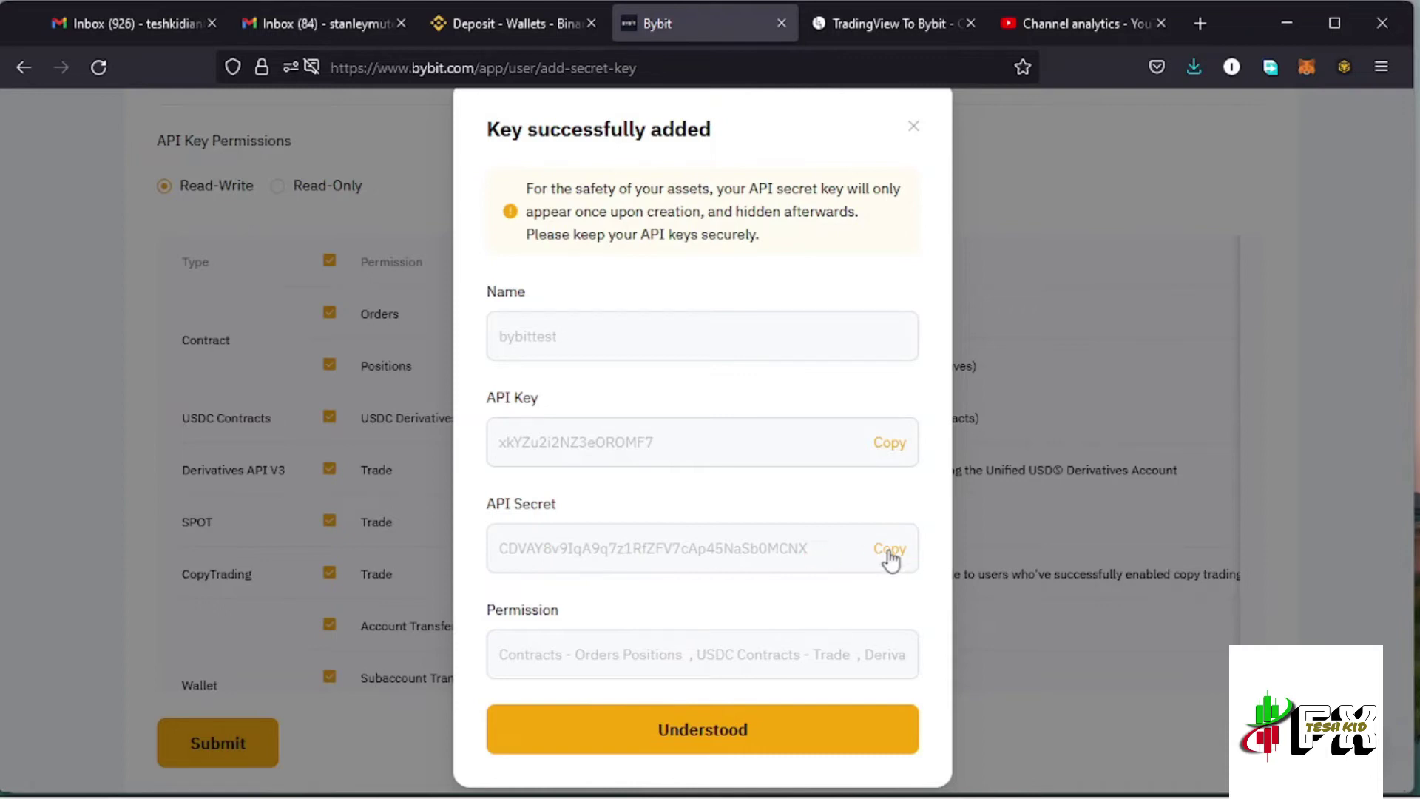
Copy the bybittest key's API secret and select the guide's api_secret field
left_click(891, 556)
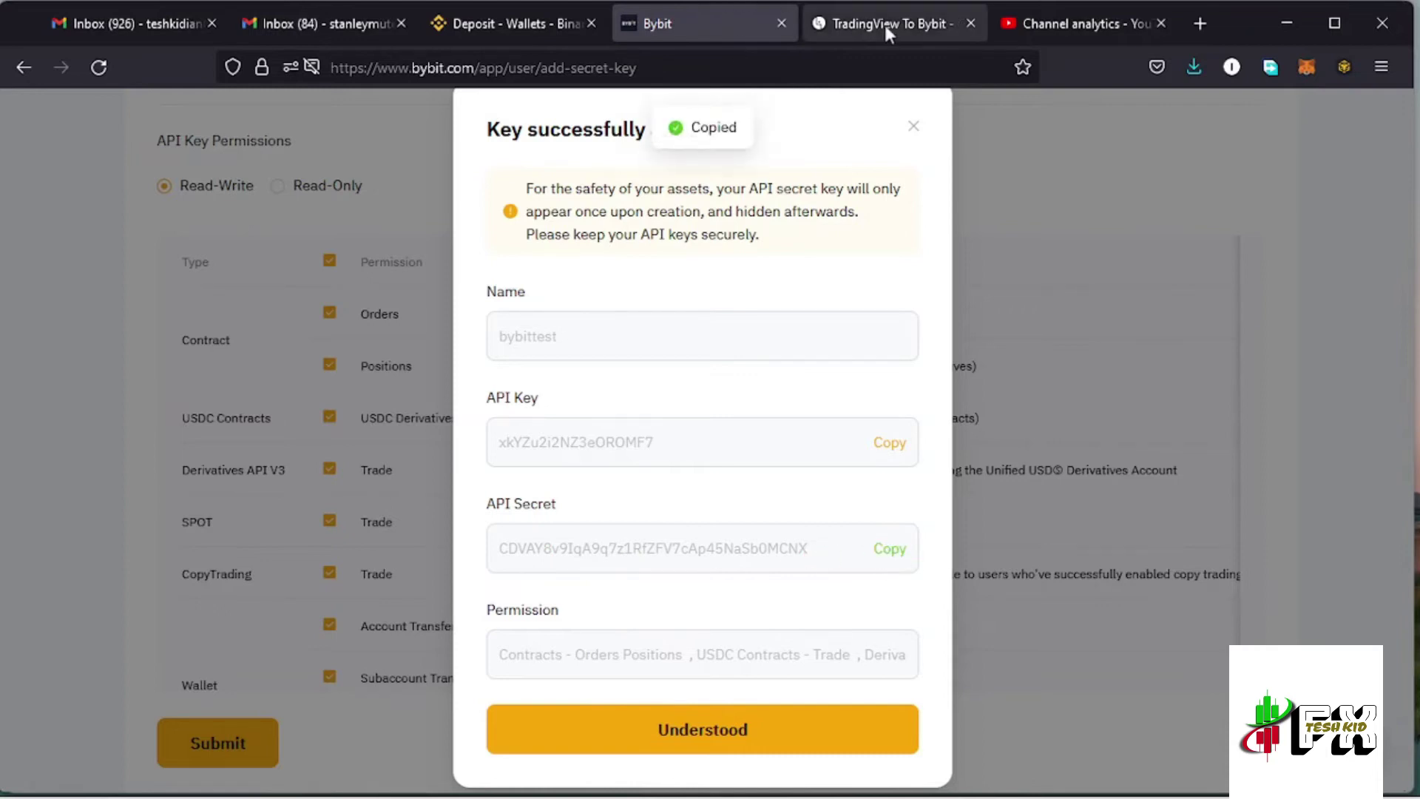
left_click(888, 24)
left_click(379, 495)
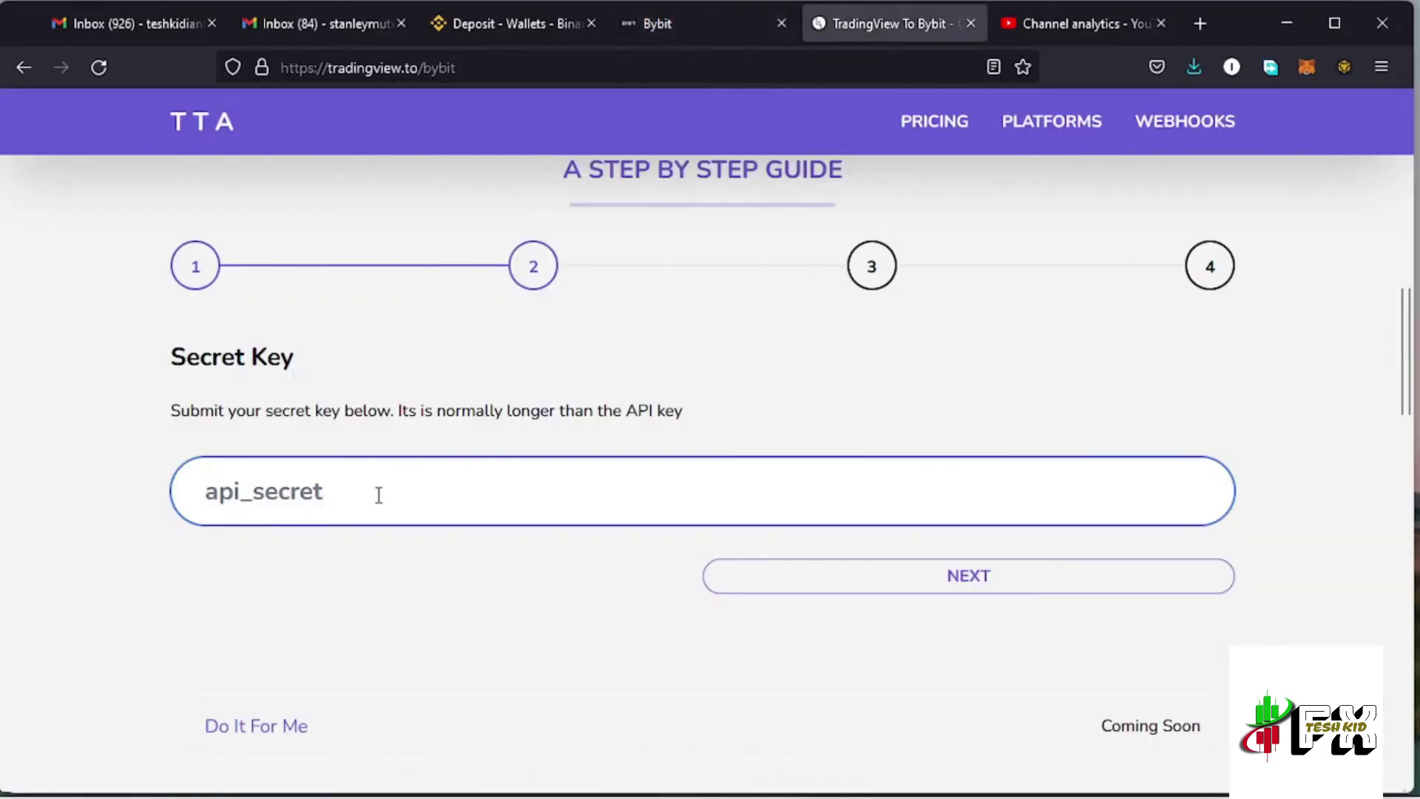
Paste the API secret, tick the testnet account option, and continue to webhook naming
key("ctrl+v")
left_click(861, 603)
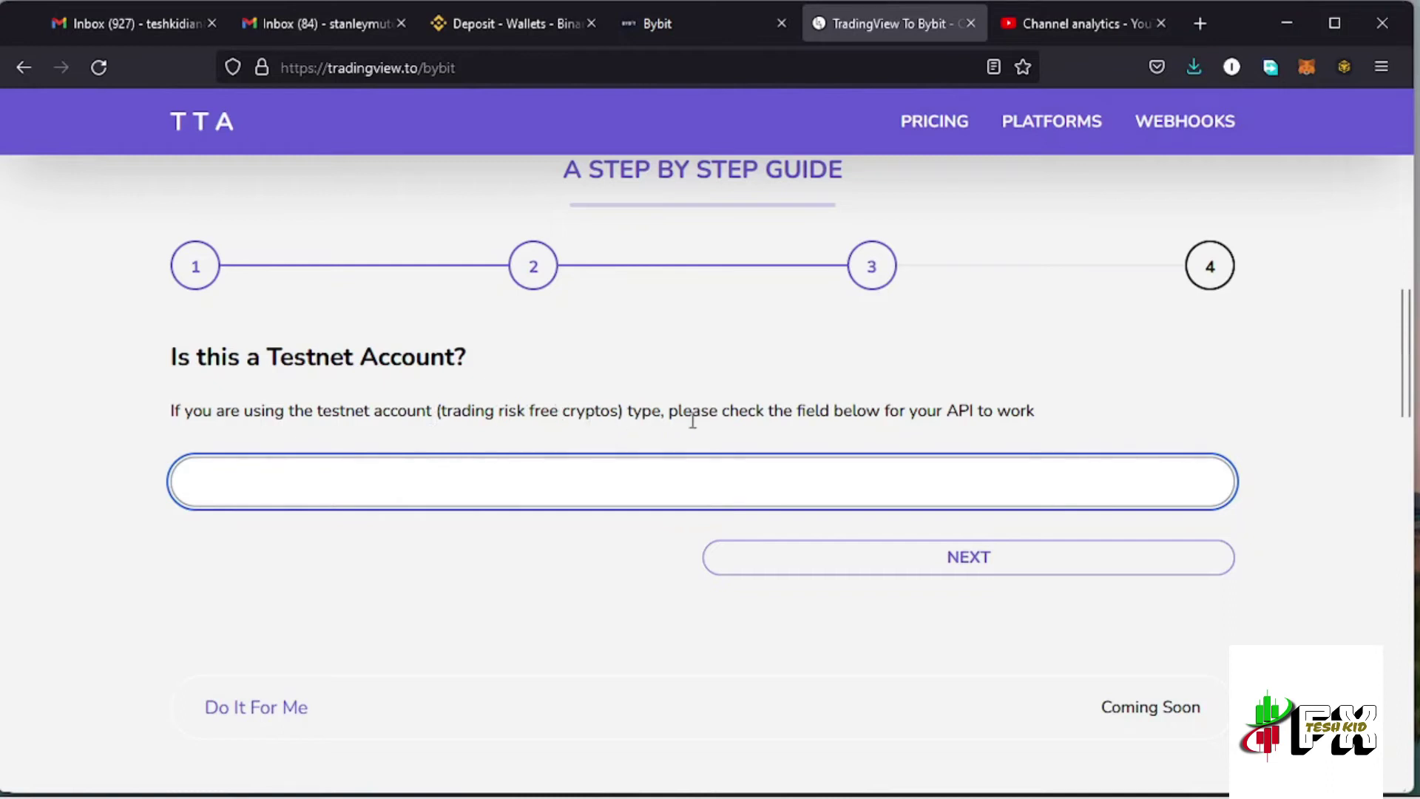
left_click(697, 485)
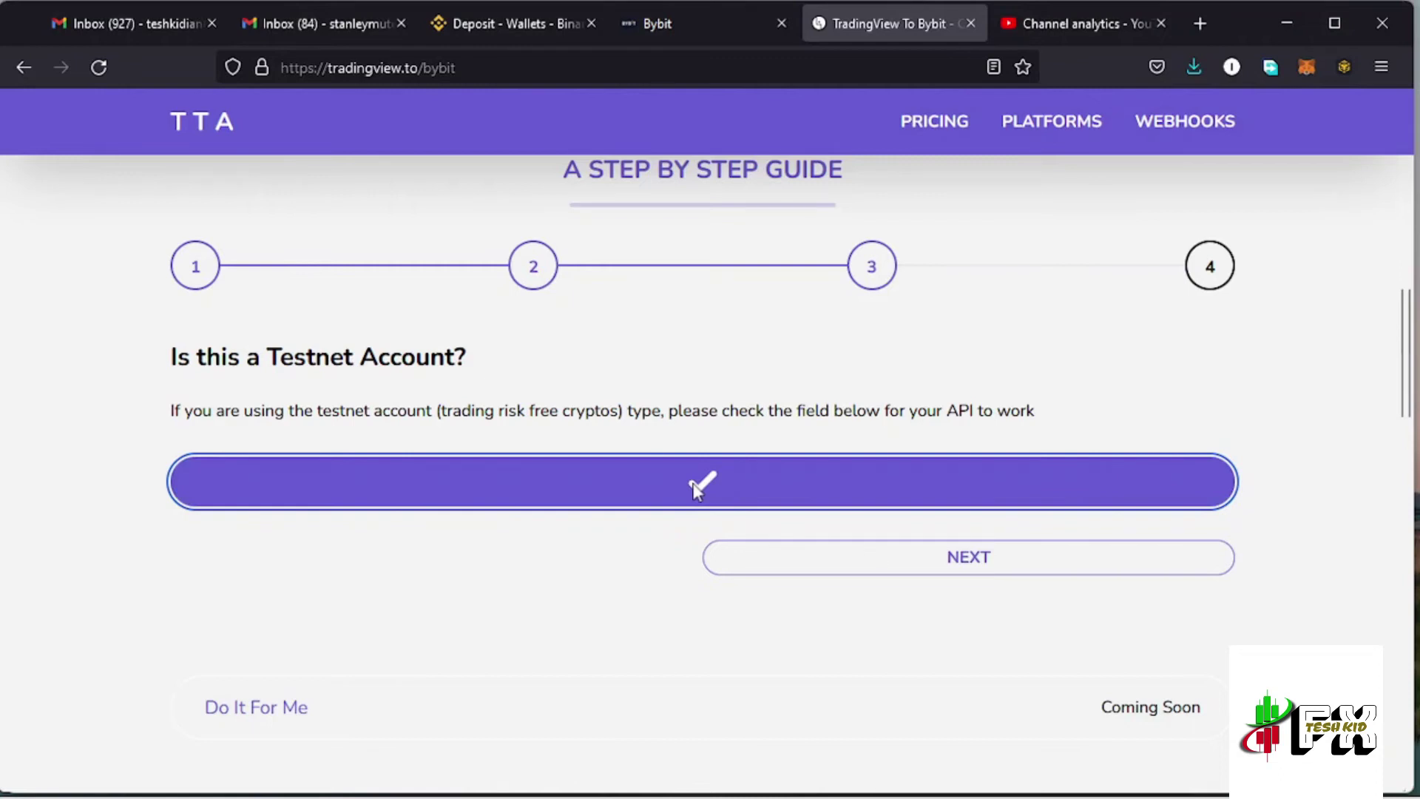
left_click(907, 570)
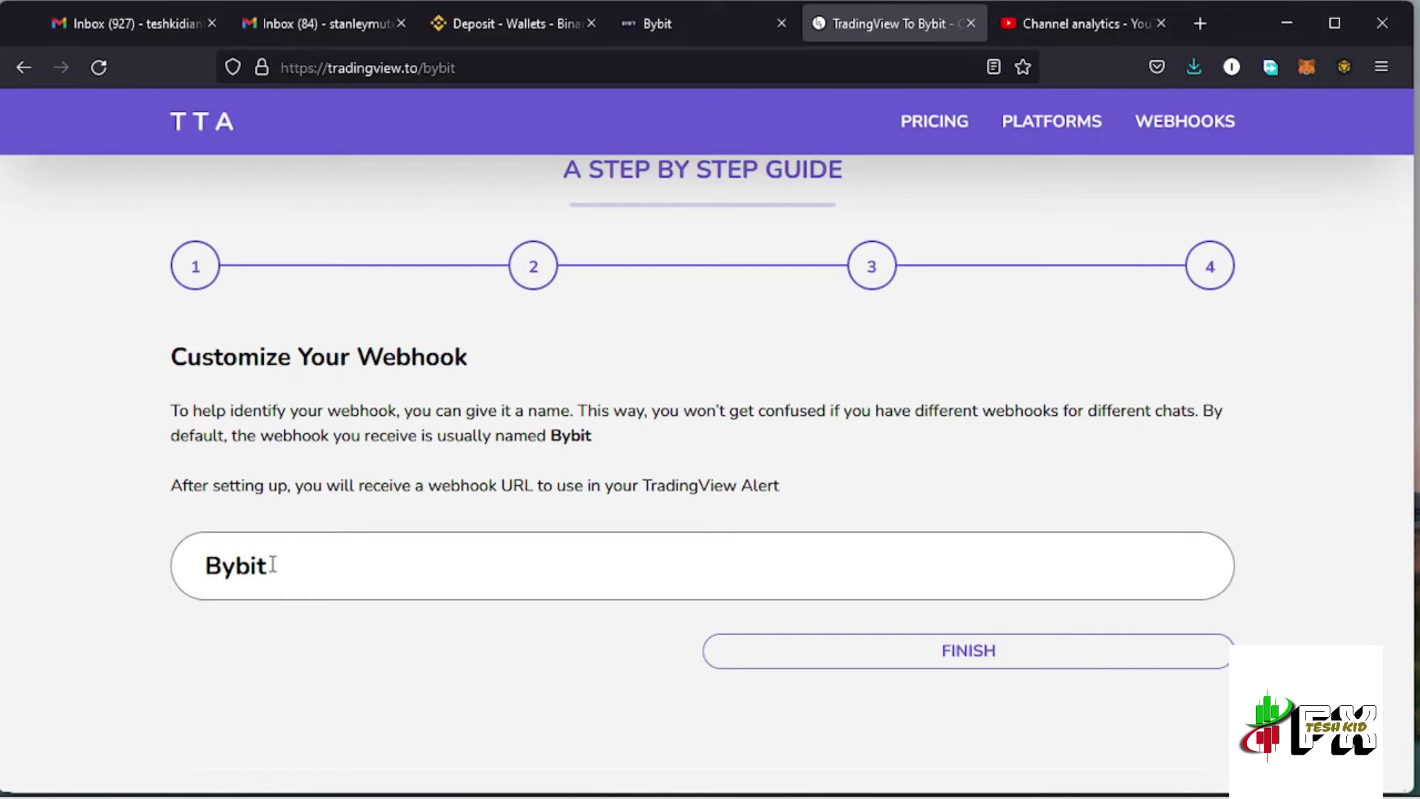
Rename the webhook from 'Bybit' to 'Bybittesting' and finish the setup
left_click(279, 574)
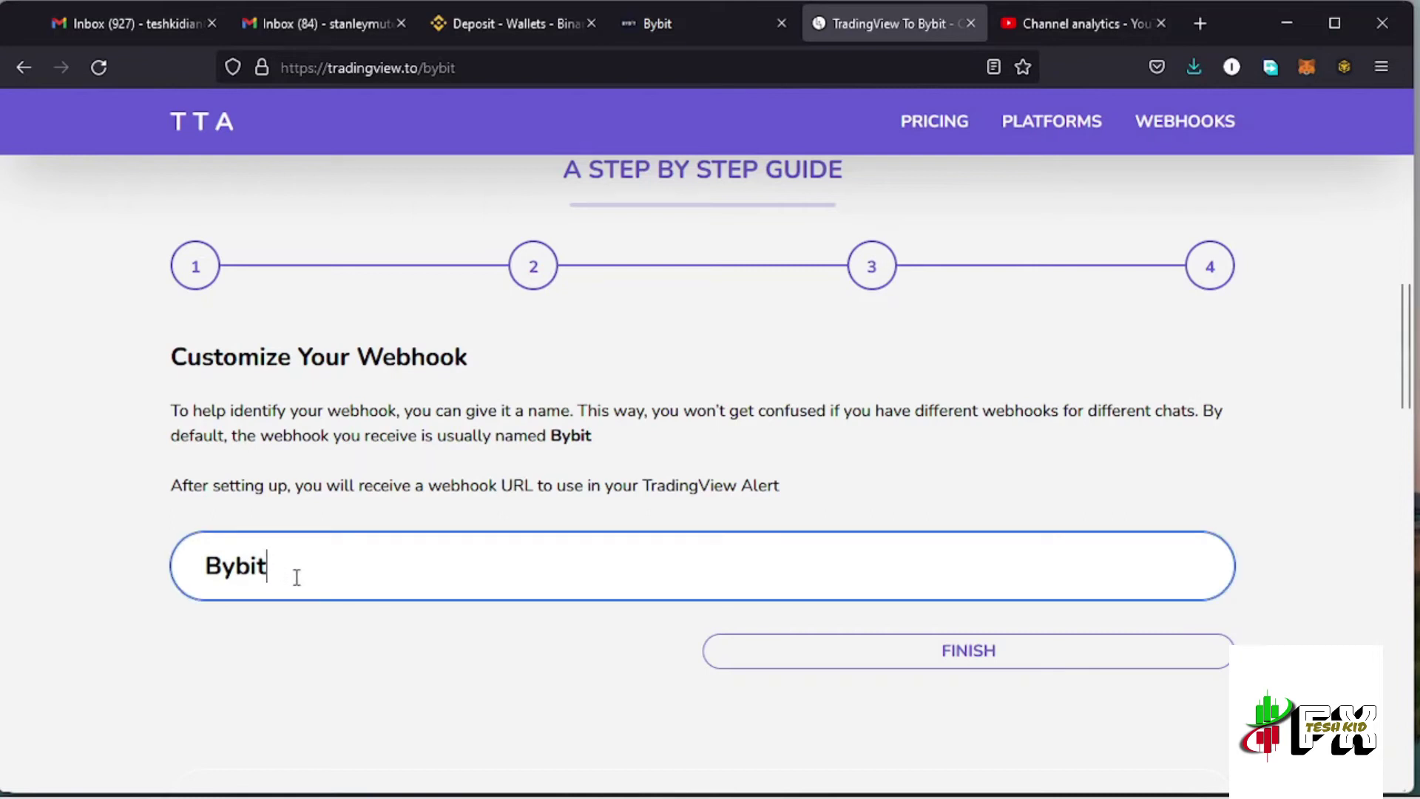
type("testing")
left_click(958, 661)
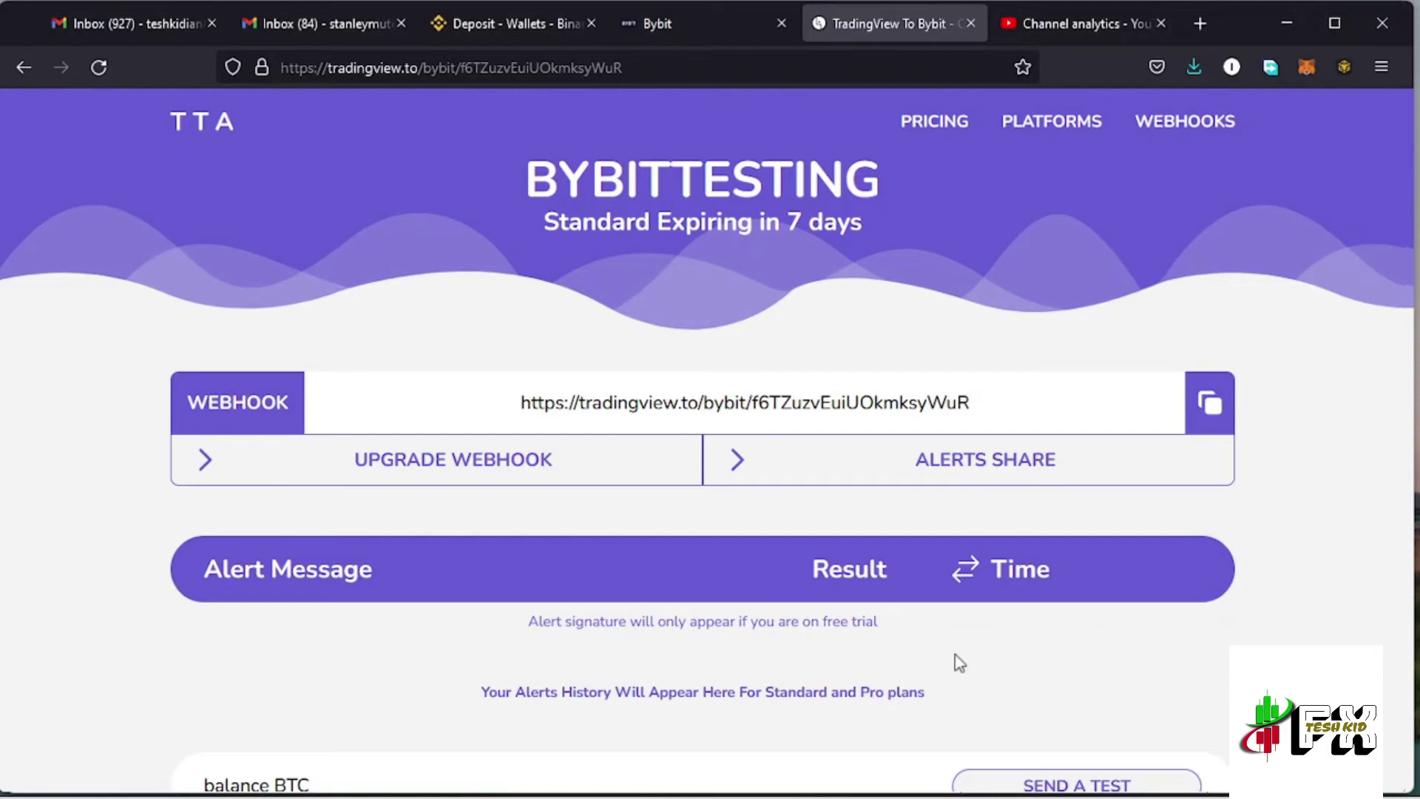
Under COMMANDS, expand the Open Position/Order and View Balance / Close Position parameter details
scroll(951, 670, "down", 4)
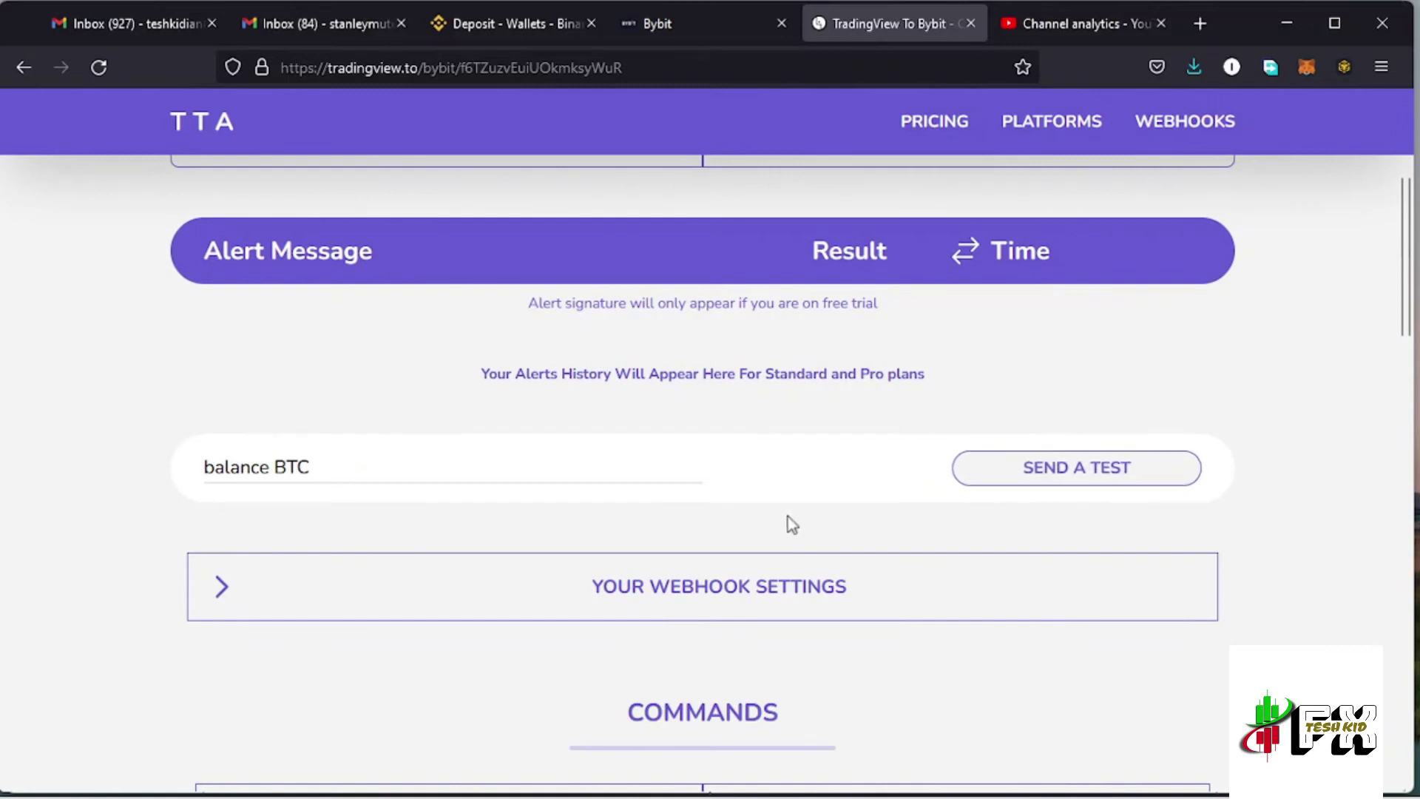
scroll(930, 576, "down", 1)
scroll(929, 570, "down", 2)
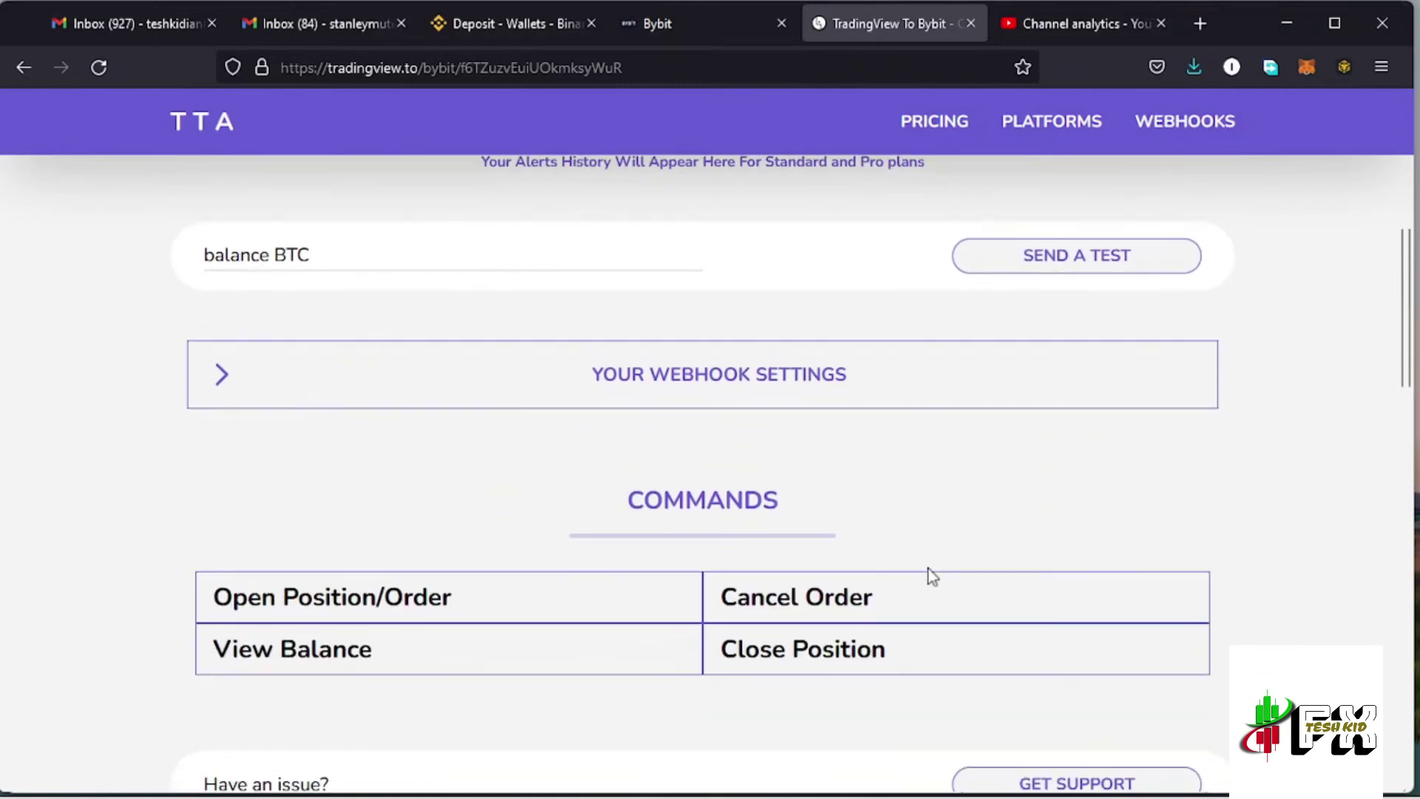
left_click(333, 603)
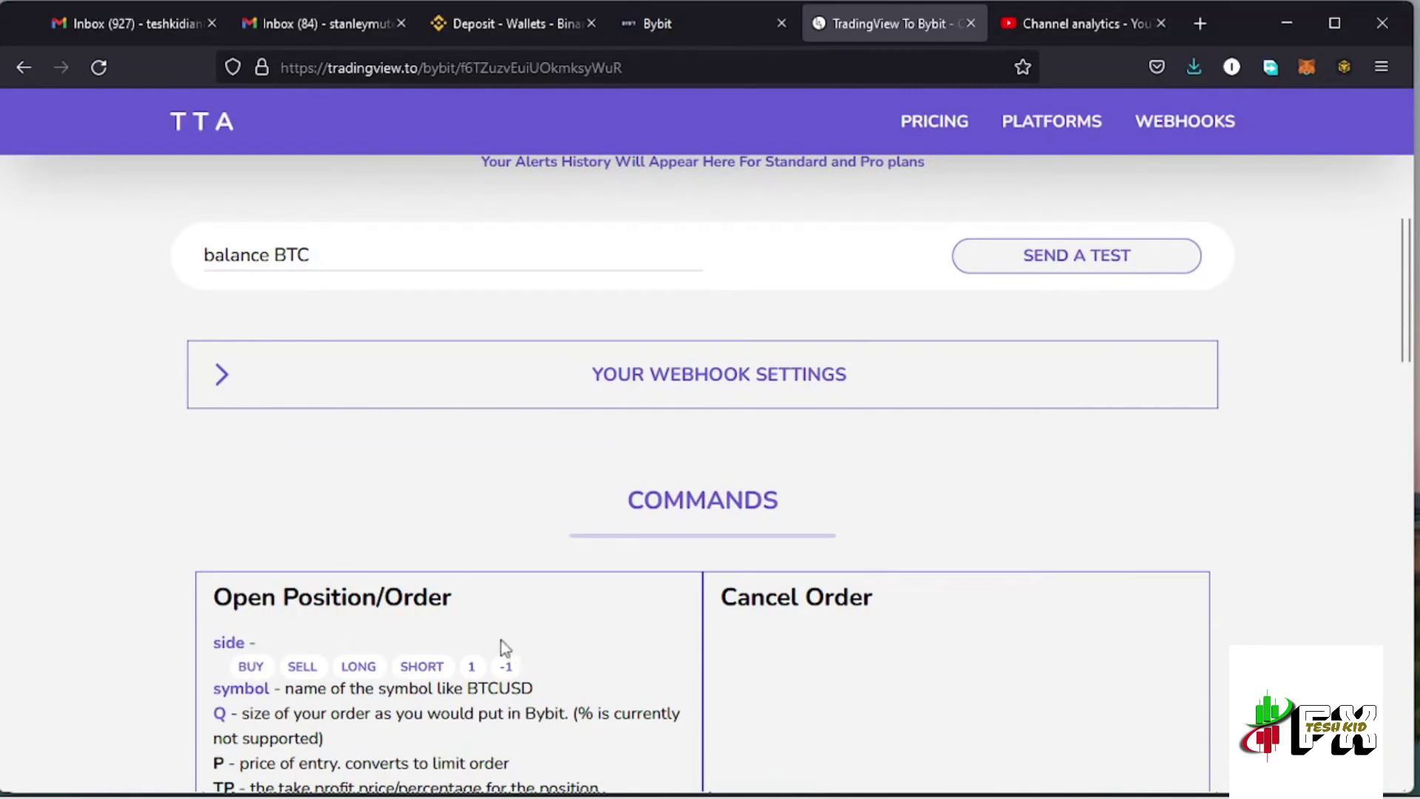
scroll(498, 646, "down", 1)
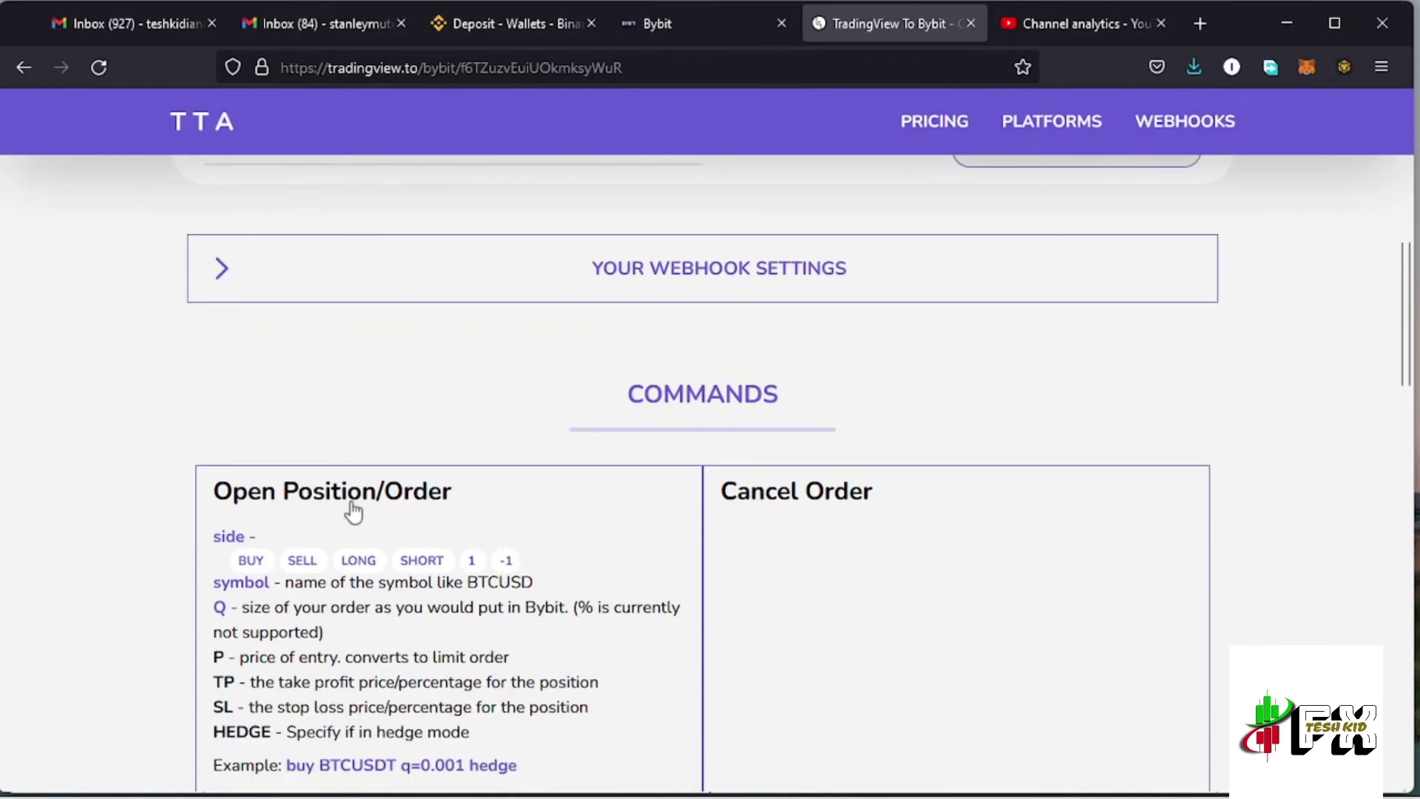
scroll(864, 545, "down", 4)
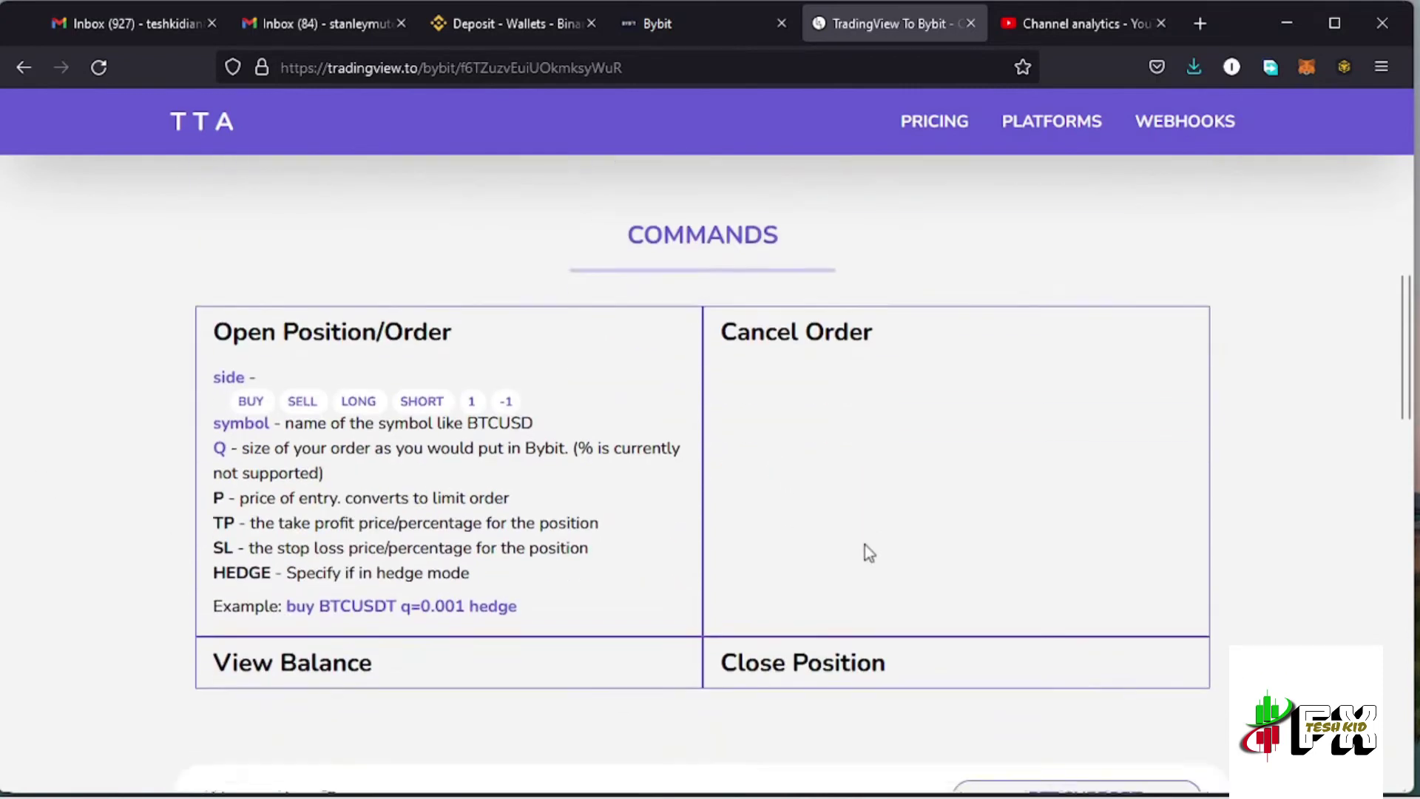
left_click(311, 416)
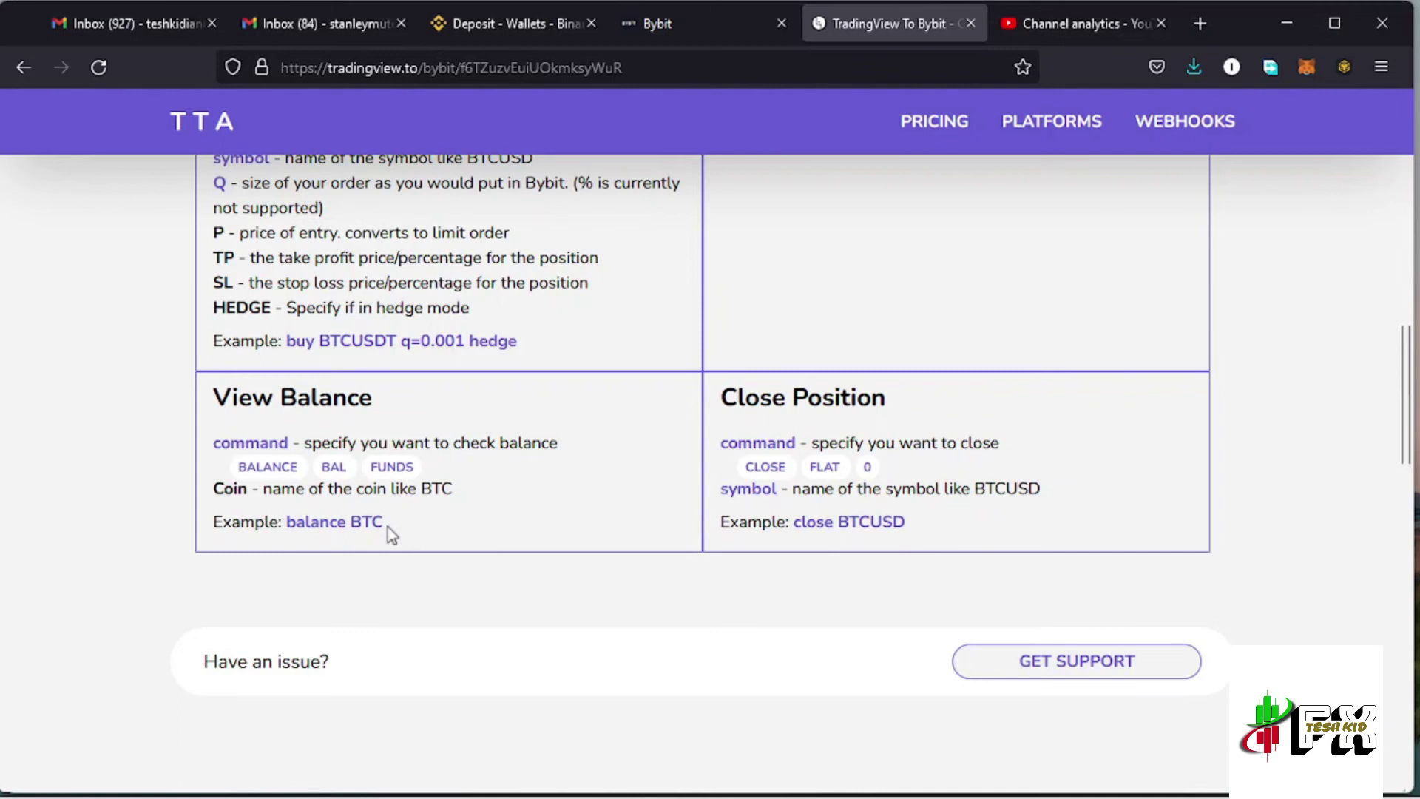
scroll(738, 533, "up", 5)
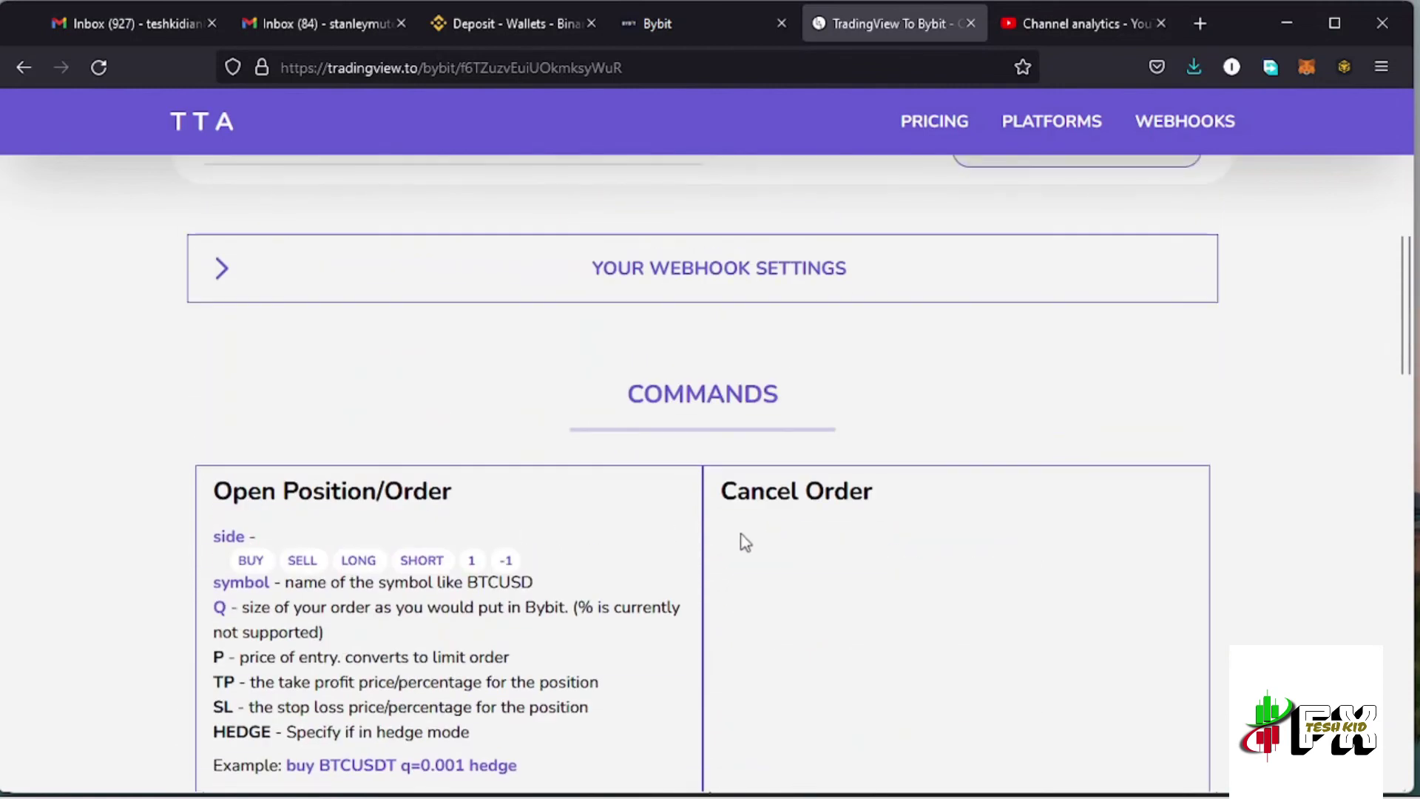
scroll(747, 542, "up", 4)
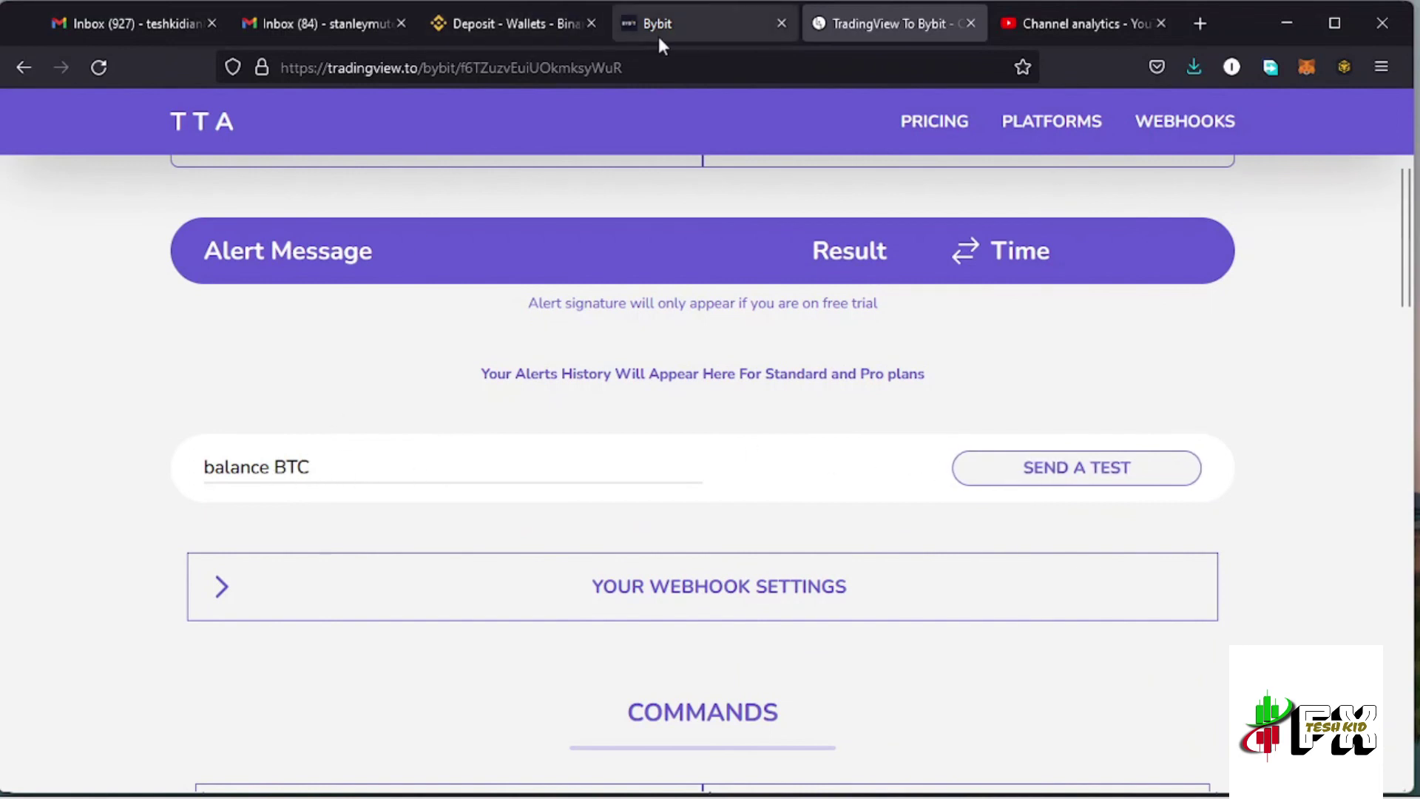
Dismiss Bybit's key confirmation, review Assets Overview balances, and return to the TradingView.to webhook page
left_click(686, 28)
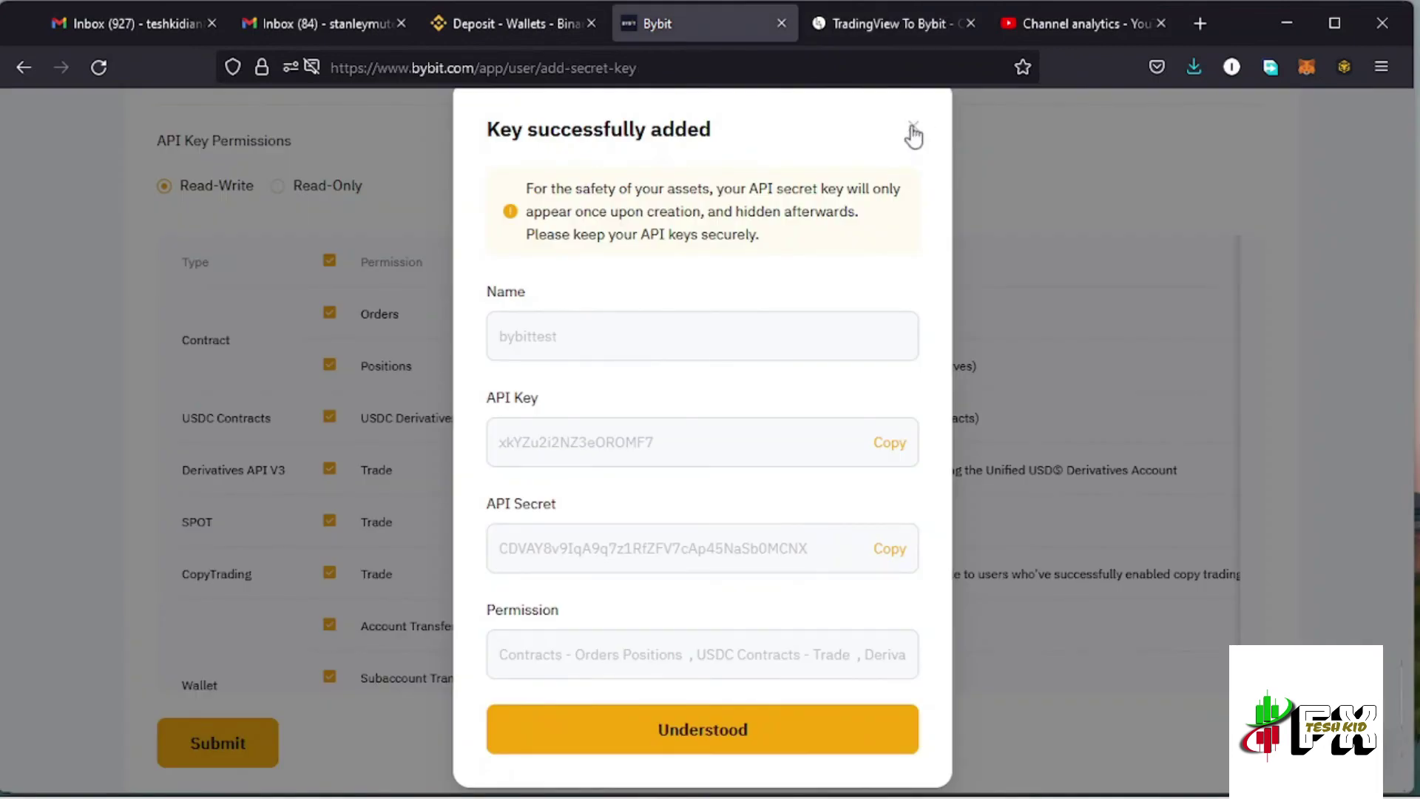
left_click(915, 131)
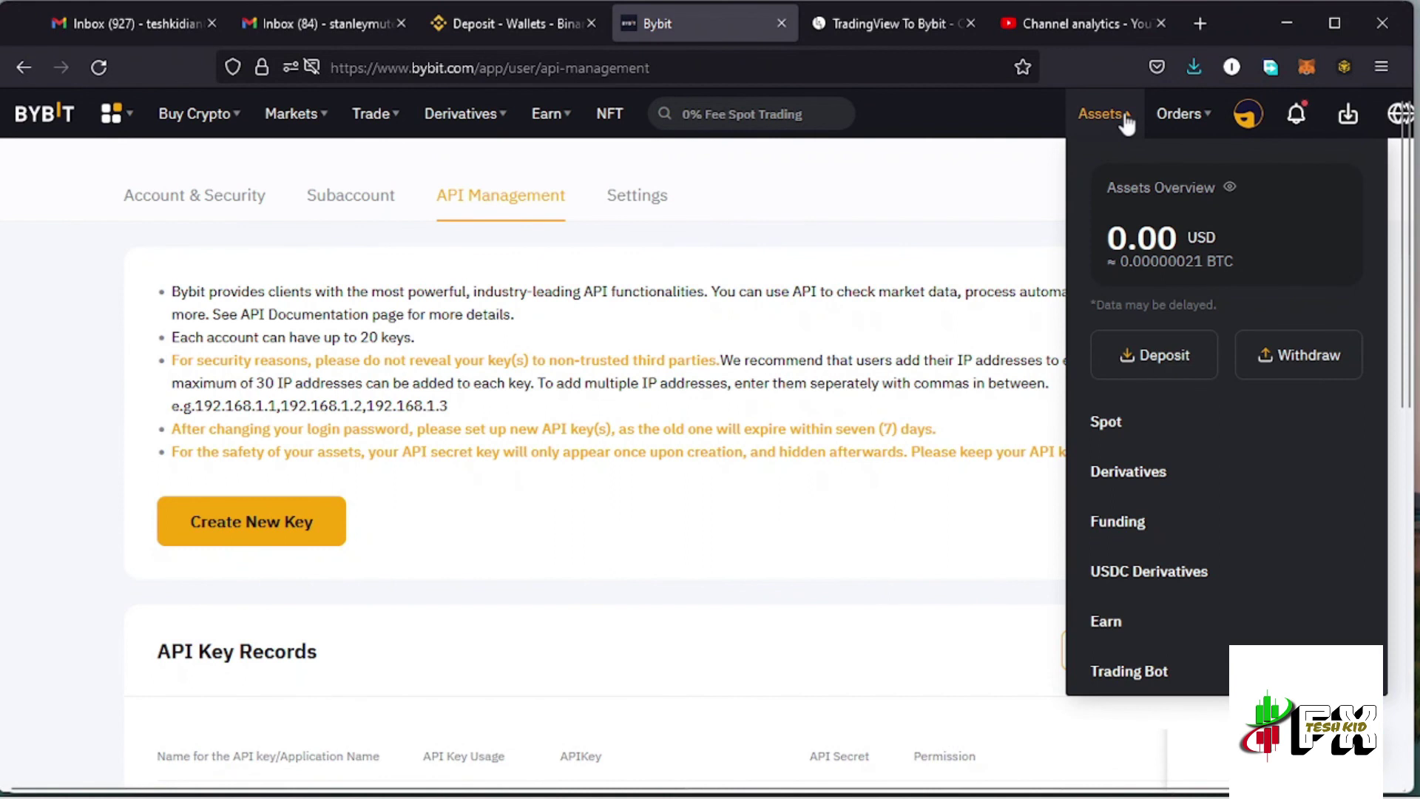
left_click(1126, 120)
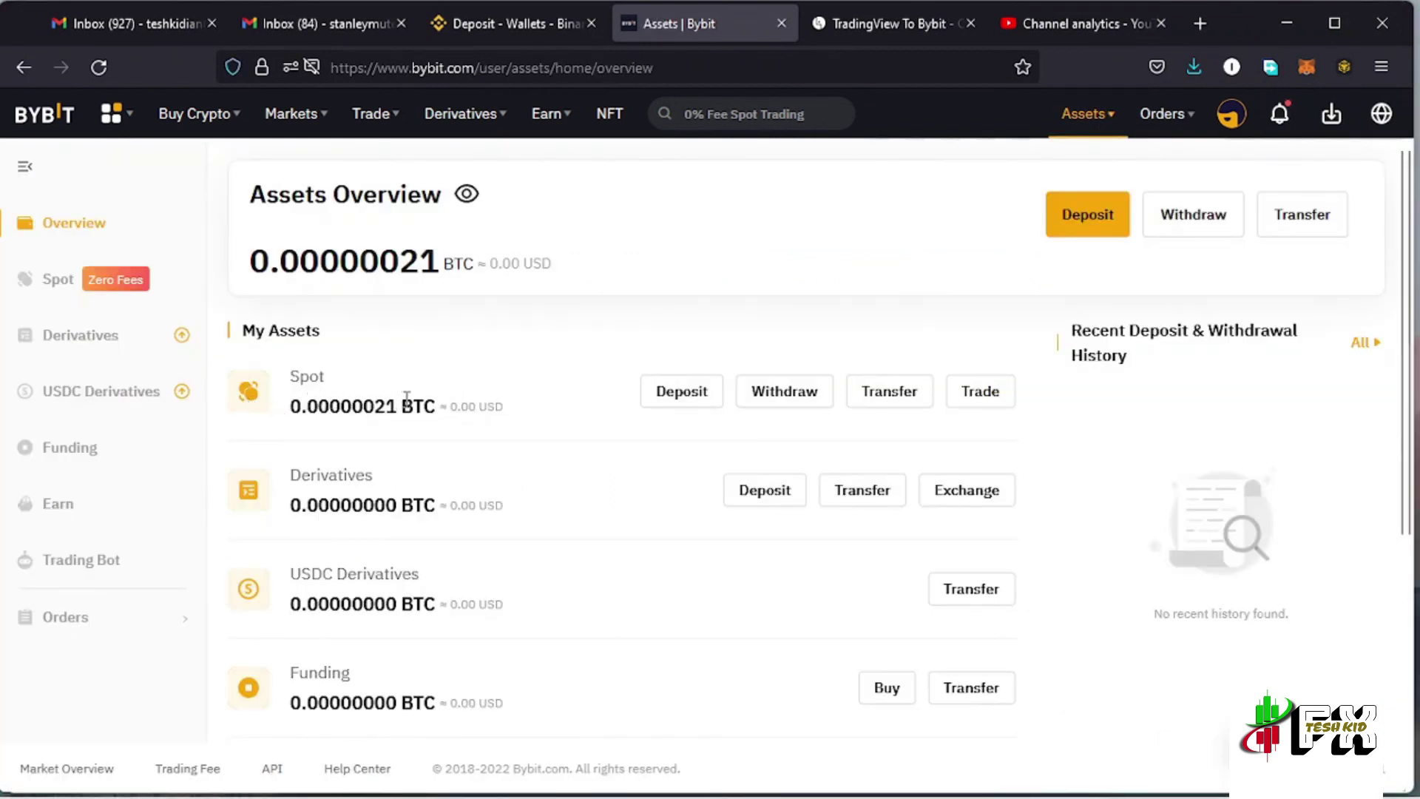
left_click(851, 22)
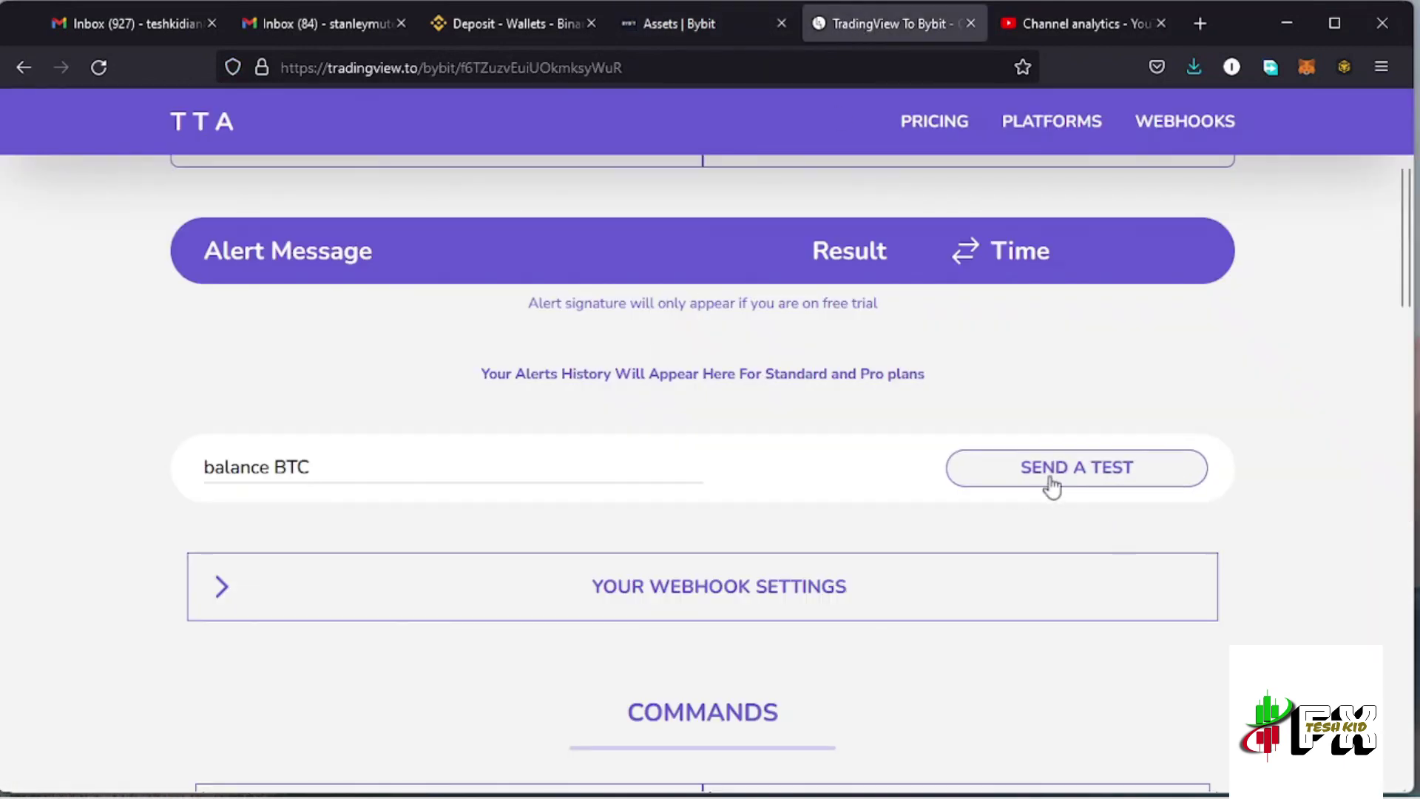
Send a 'balance BTC' test alert and review history showing AuthenticationError invalid api_key failures
left_click(1074, 474)
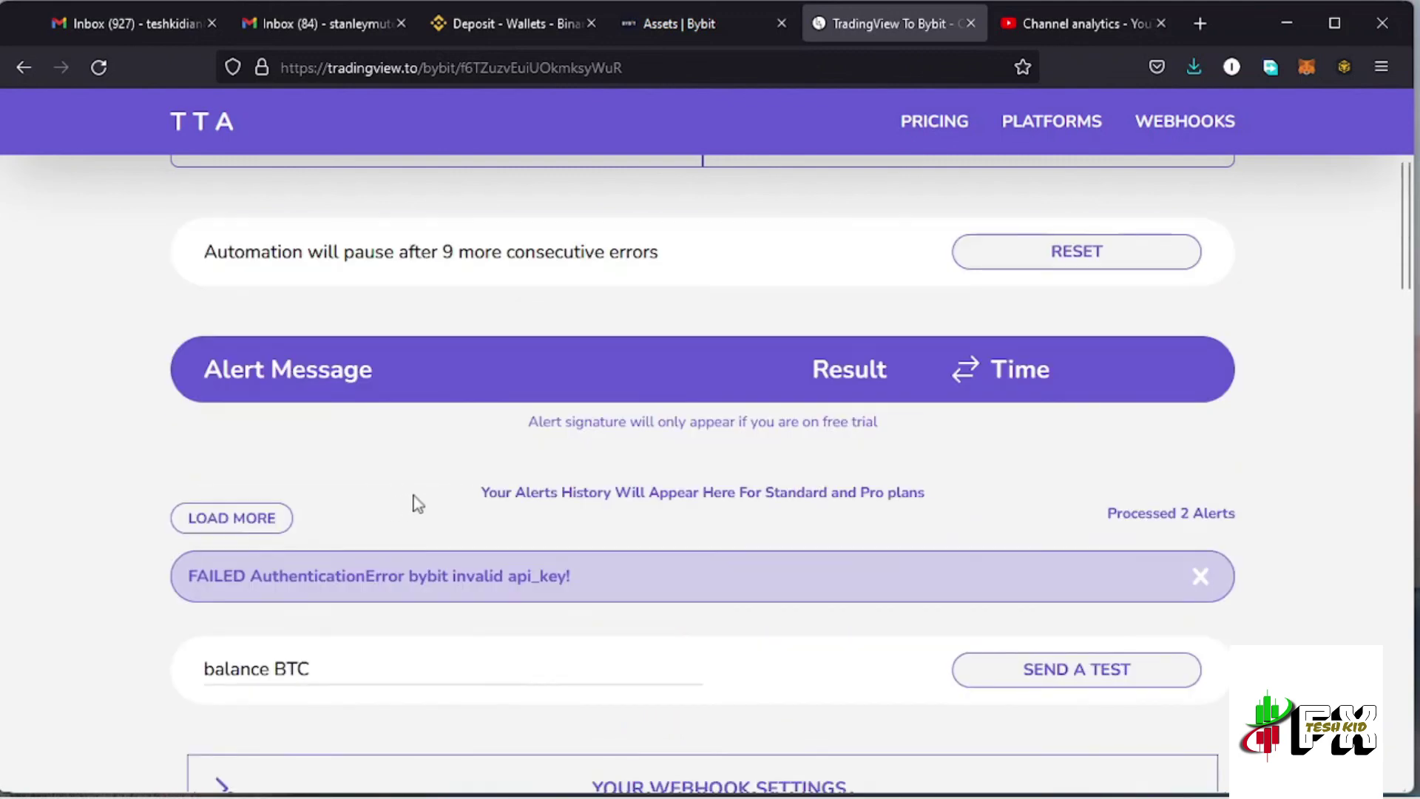
scroll(522, 522, "down", 3)
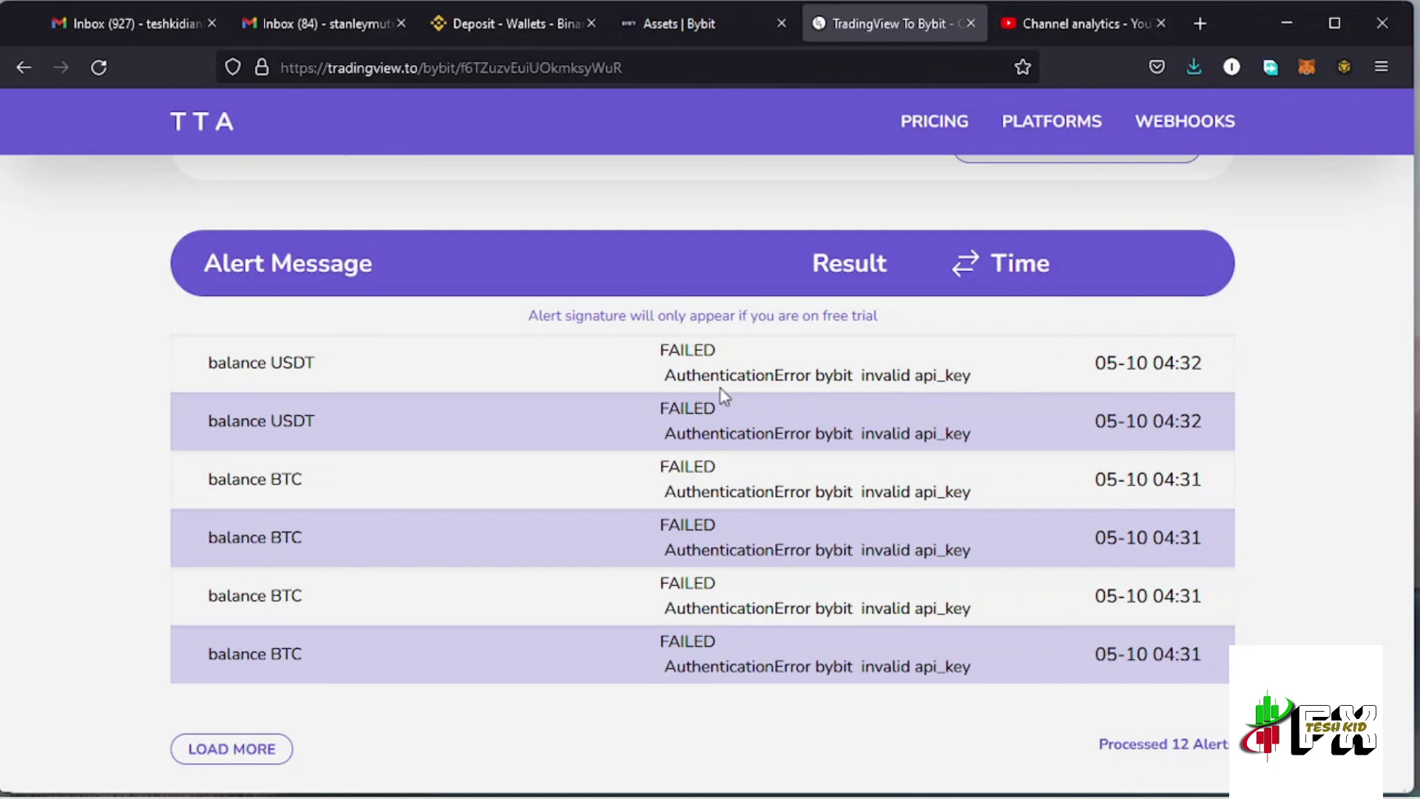
scroll(749, 414, "down", 2)
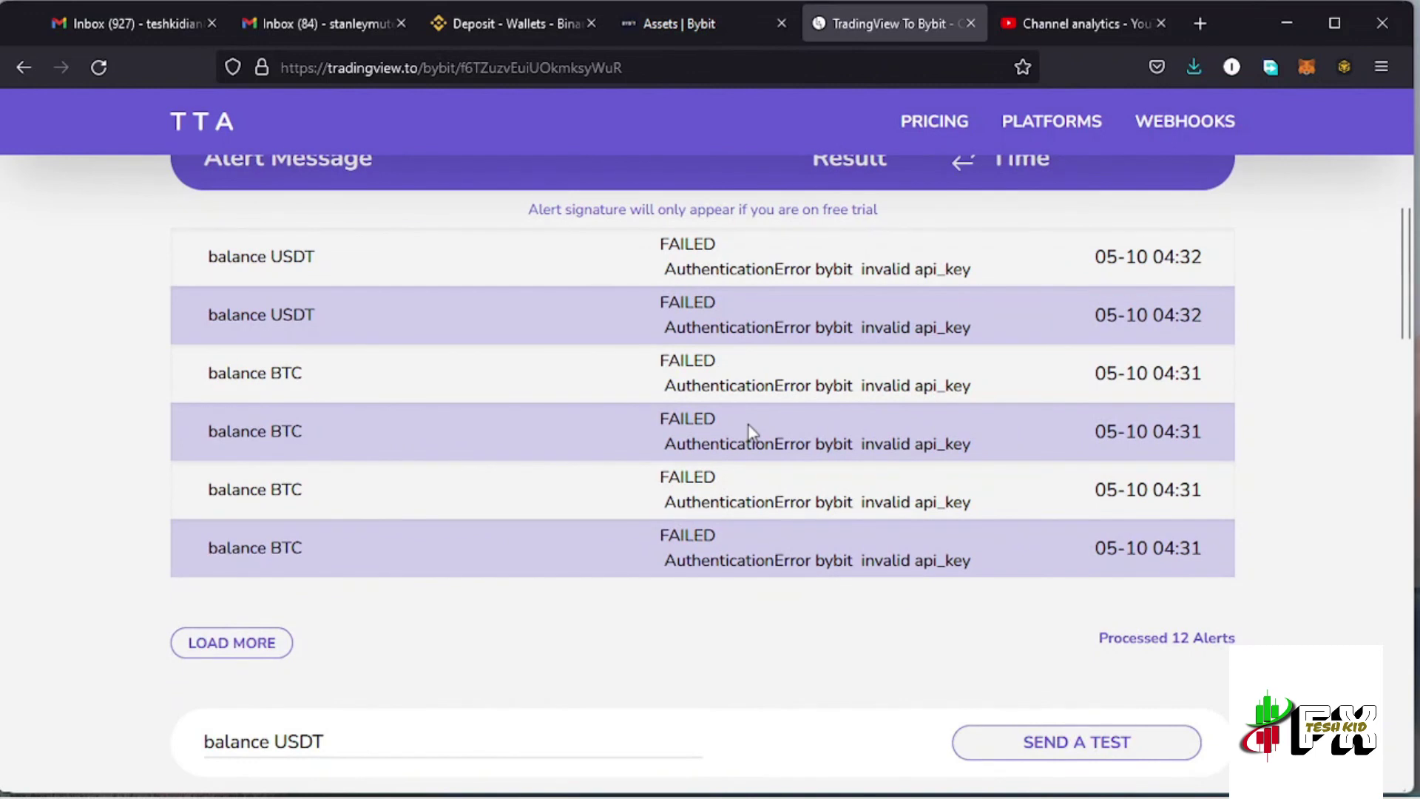